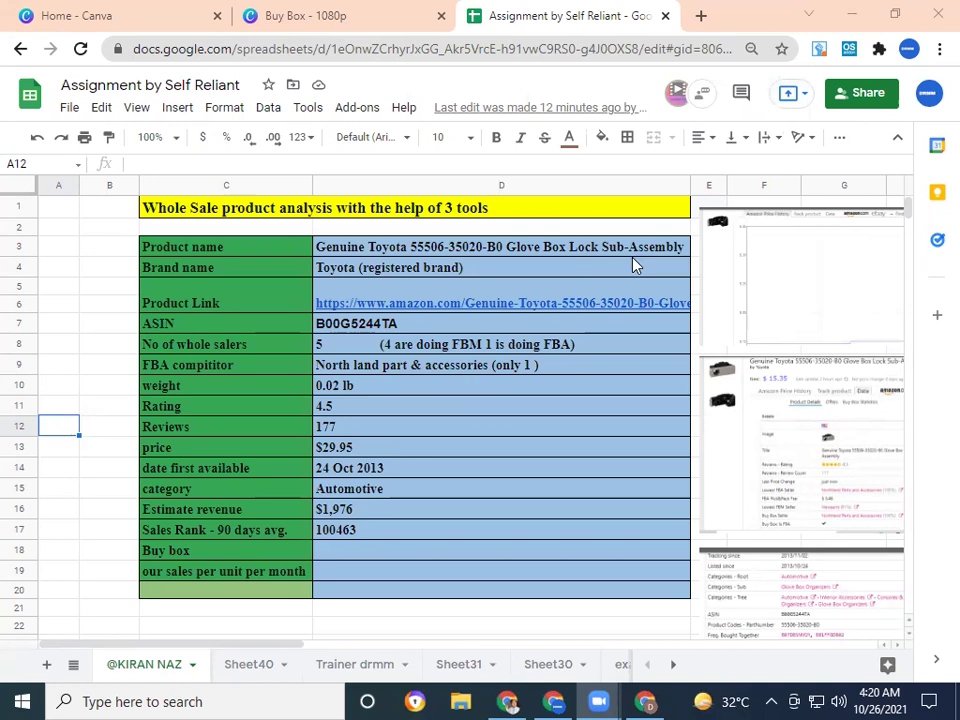
Step: Examine the wholesale product analysis heading, the product name row and the tool screenshots beside the table
{"action": "left_click", "coordinate": [223, 215]}
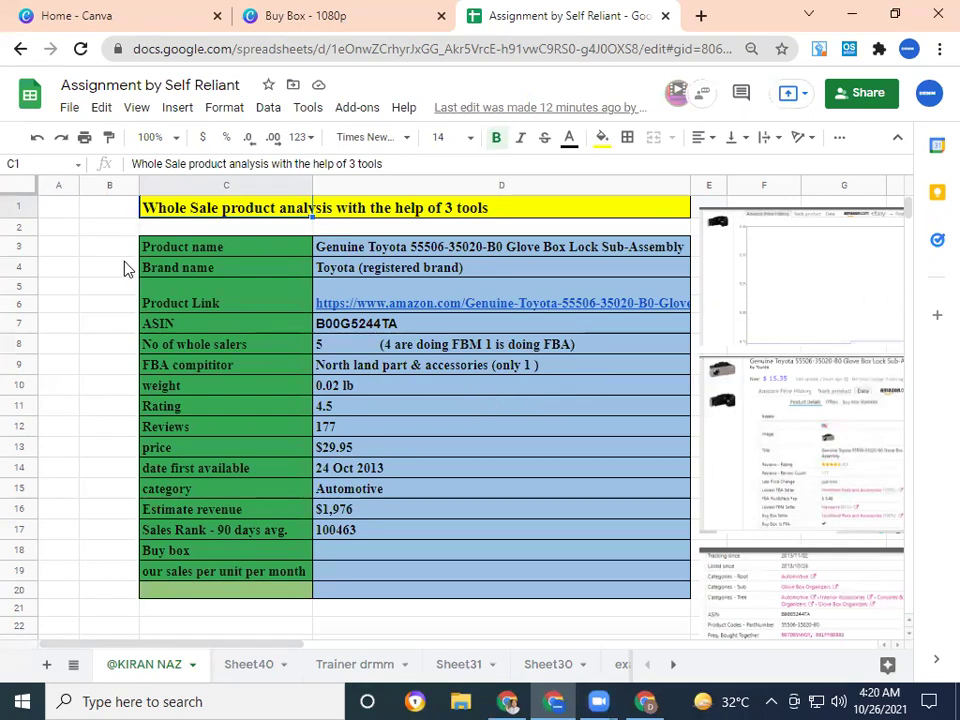
{"action": "left_click", "coordinate": [193, 251]}
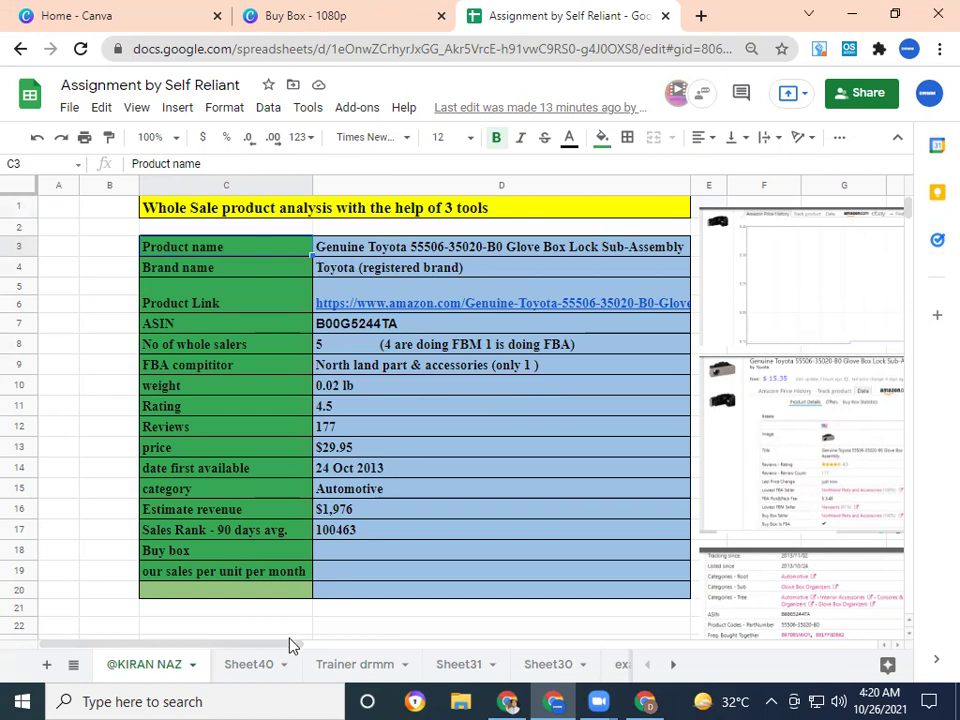
{"action": "left_click_drag", "start_coordinate": [290, 652], "coordinate": [440, 652]}
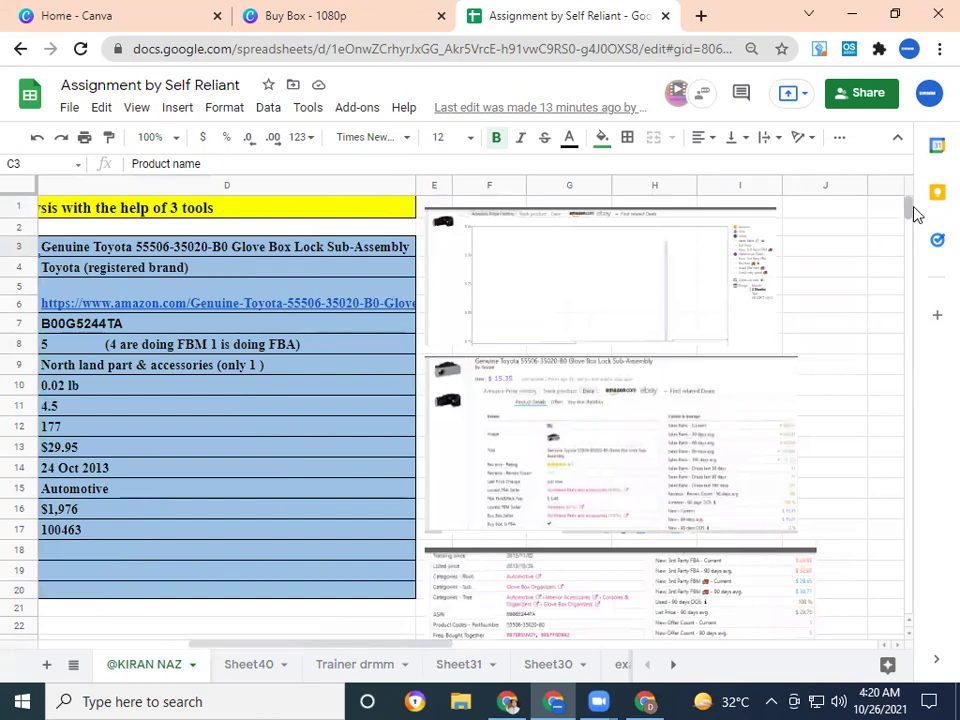
{"action": "mouse_move", "coordinate": [909, 213]}
{"action": "left_mouse_down"}
{"action": "mouse_move", "coordinate": [909, 236]}
{"action": "mouse_move", "coordinate": [909, 208]}
{"action": "left_mouse_up"}
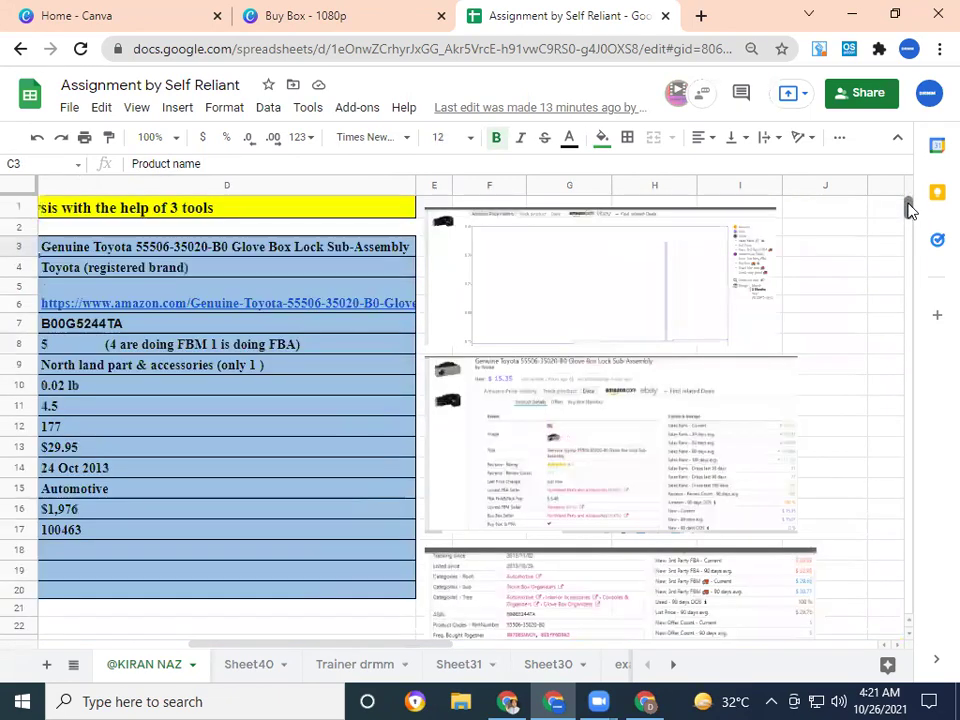
{"action": "left_click_drag", "start_coordinate": [365, 650], "coordinate": [213, 643]}
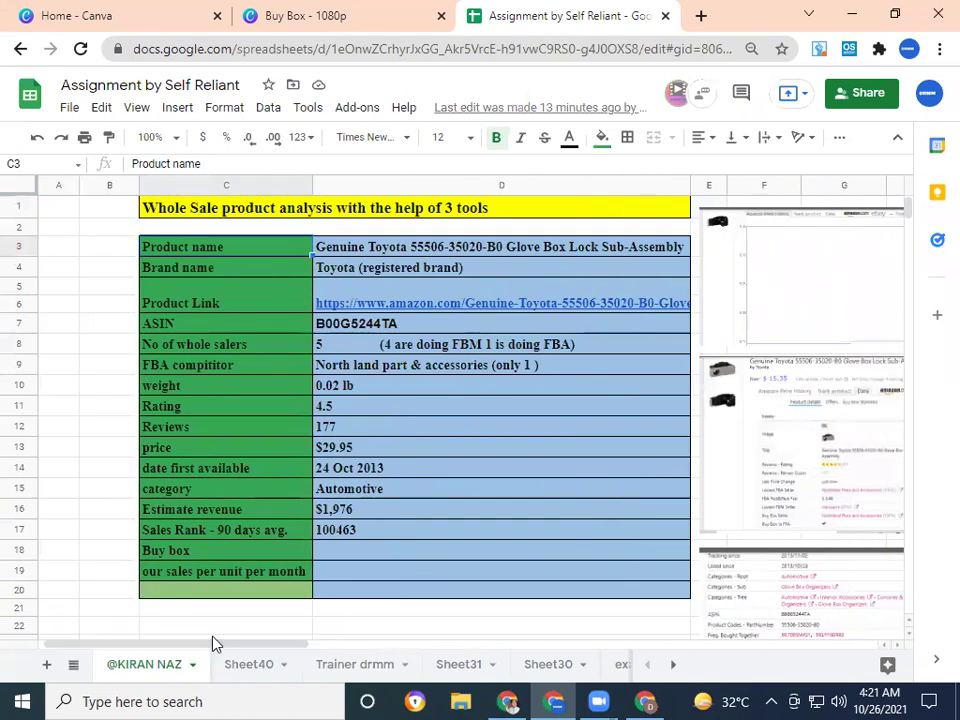
Step: Review the product name and brand name entries in the wholesale analysis table
{"action": "left_click", "coordinate": [86, 310]}
{"action": "key", "text": "Up"}
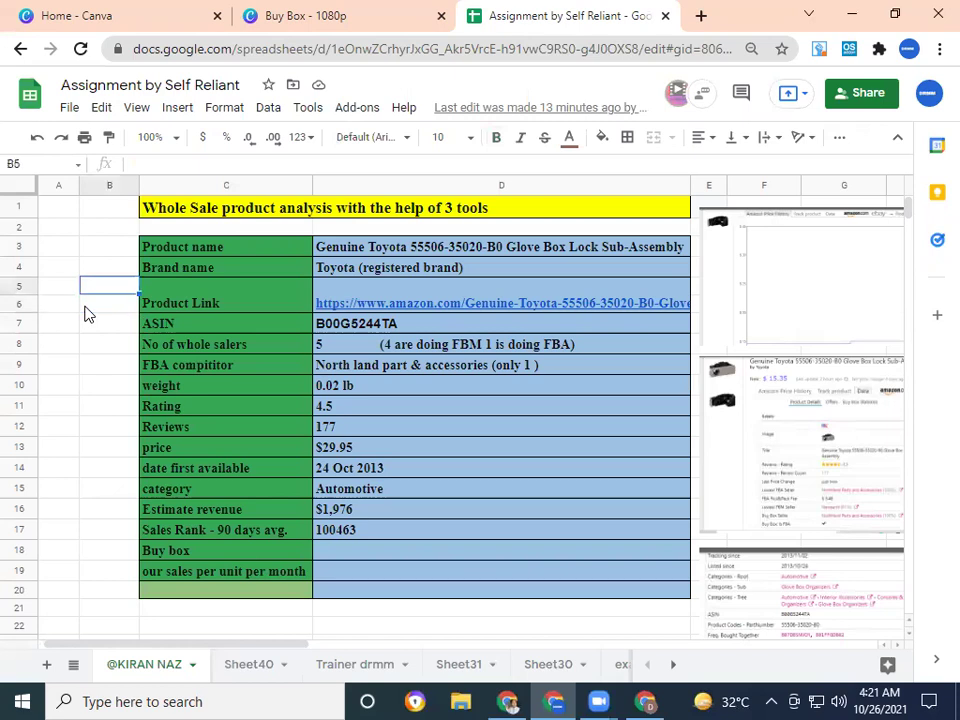
{"action": "key", "text": "Up"}
{"action": "key", "text": "Up"}
{"action": "key", "text": "Up"}
{"action": "key", "text": "Down"}
{"action": "key", "text": "Right"}
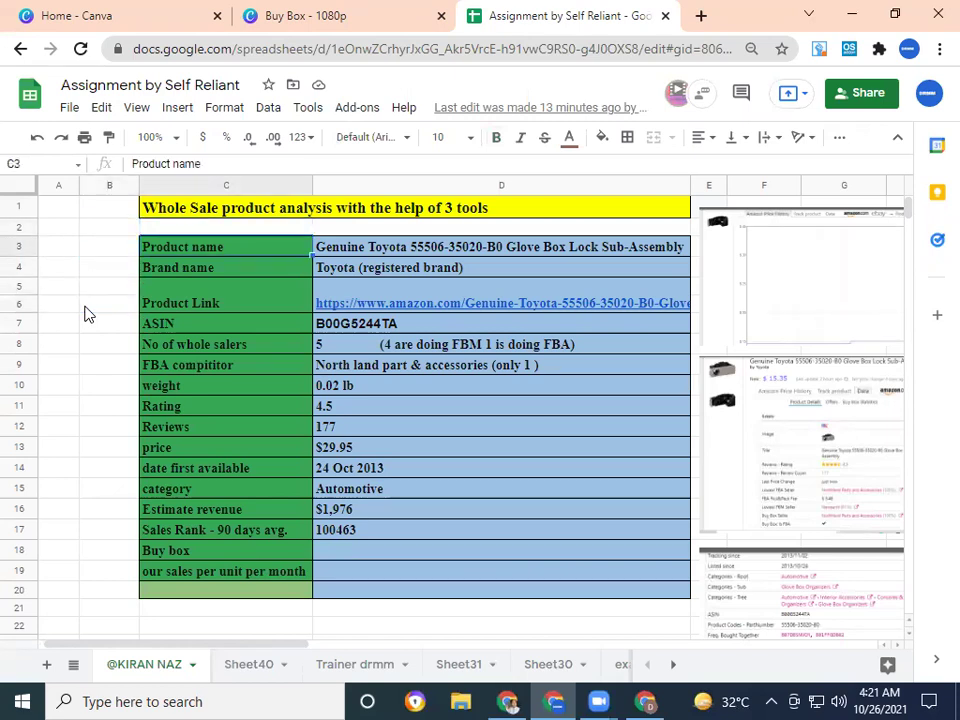
{"action": "key", "text": "Right"}
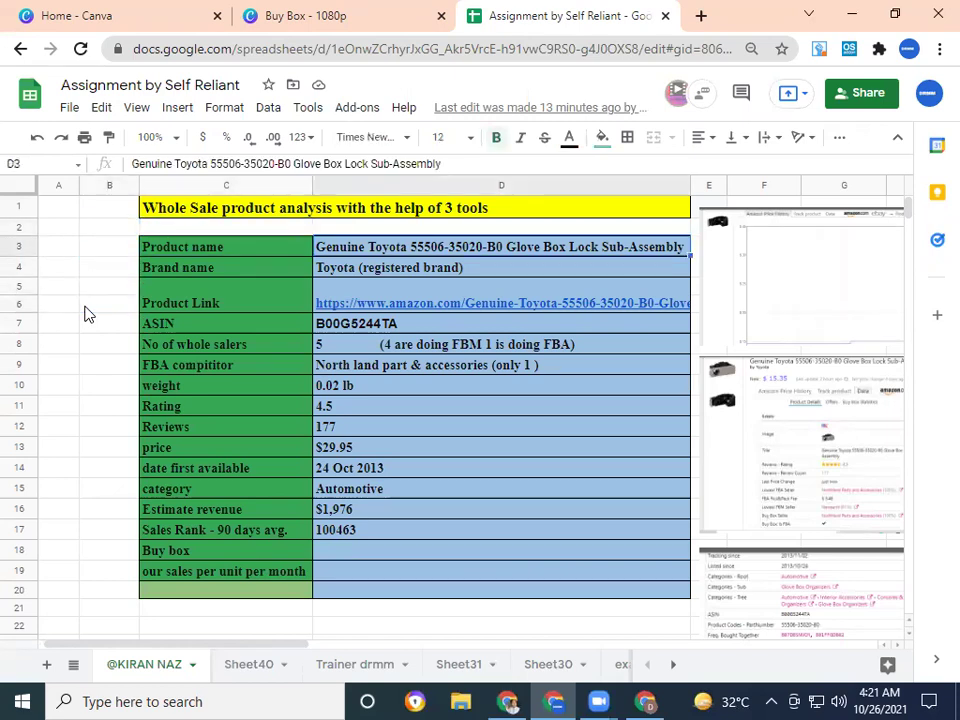
{"action": "key", "text": "Down"}
{"action": "key", "text": "Left"}
{"action": "key", "text": "Right"}
{"action": "key", "text": "Left"}
Step: Review the Product Link and ASIN entries in the analysis table
{"action": "key", "text": "Down"}
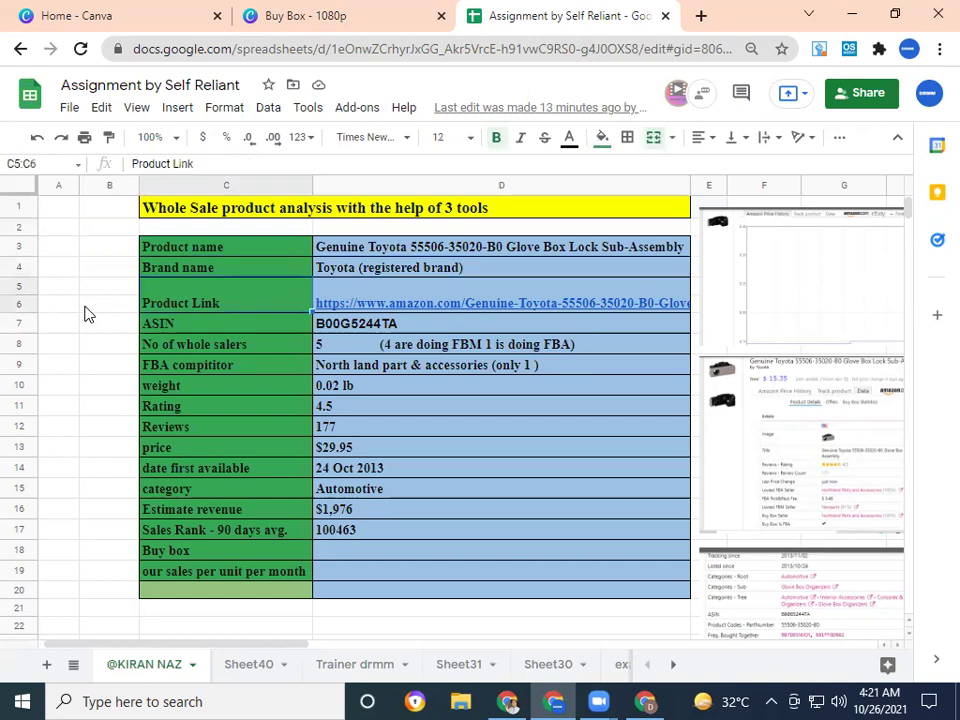
{"action": "key", "text": "Right"}
{"action": "key", "text": "Down"}
{"action": "key", "text": "Left"}
{"action": "key", "text": "Right"}
{"action": "key", "text": "Left"}
Step: Check the number of wholesalers and the FBA competitor entries in the table
{"action": "key", "text": "Down"}
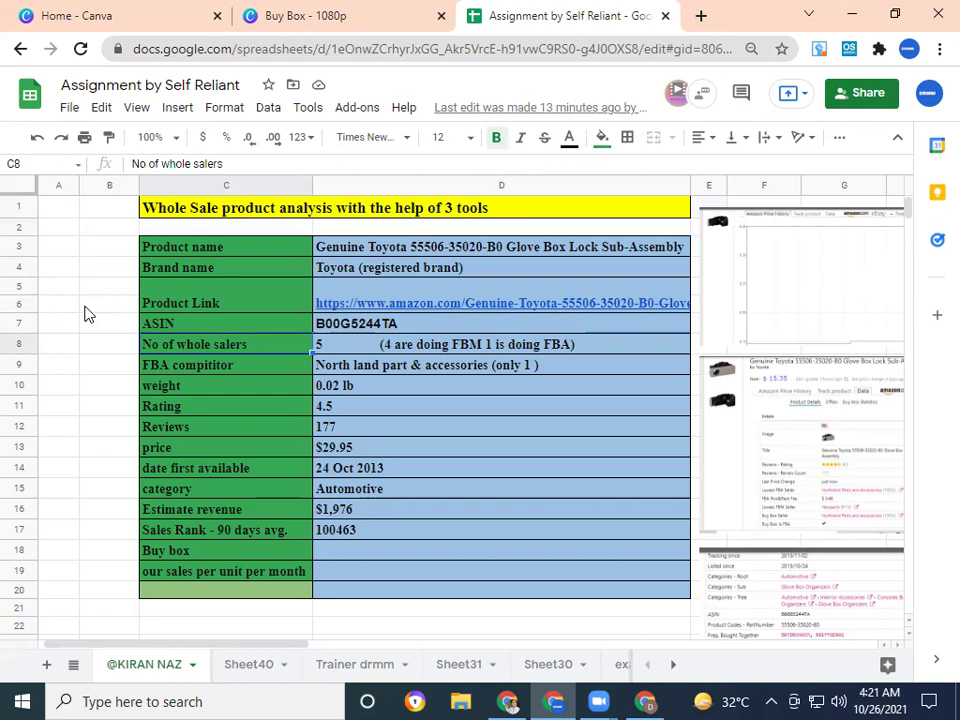
{"action": "key", "text": "Right"}
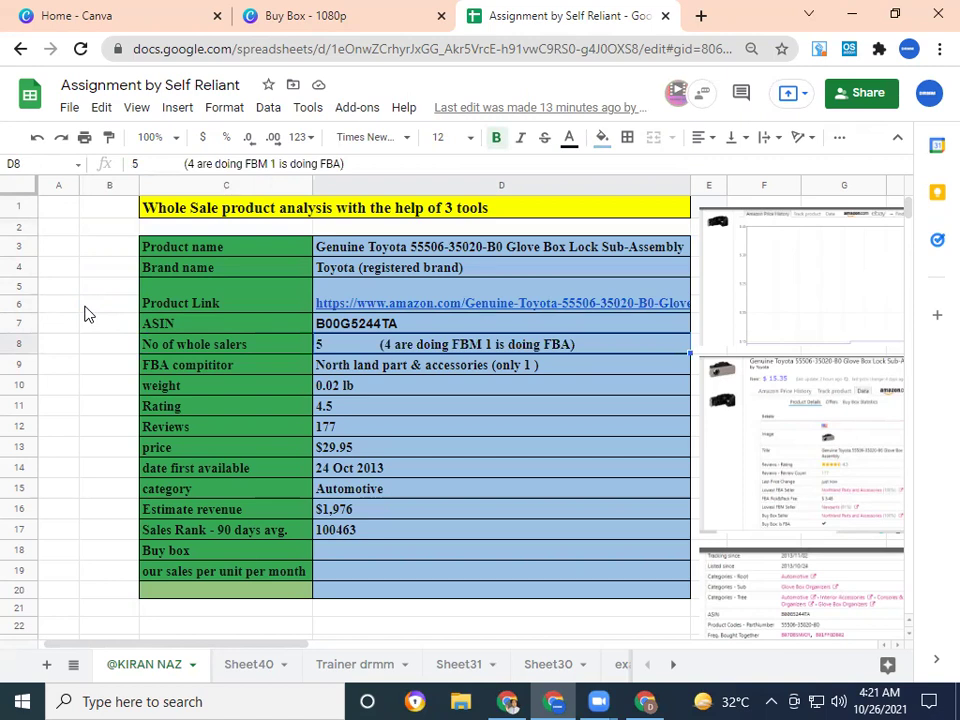
{"action": "key", "text": "Left"}
{"action": "key", "text": "Down"}
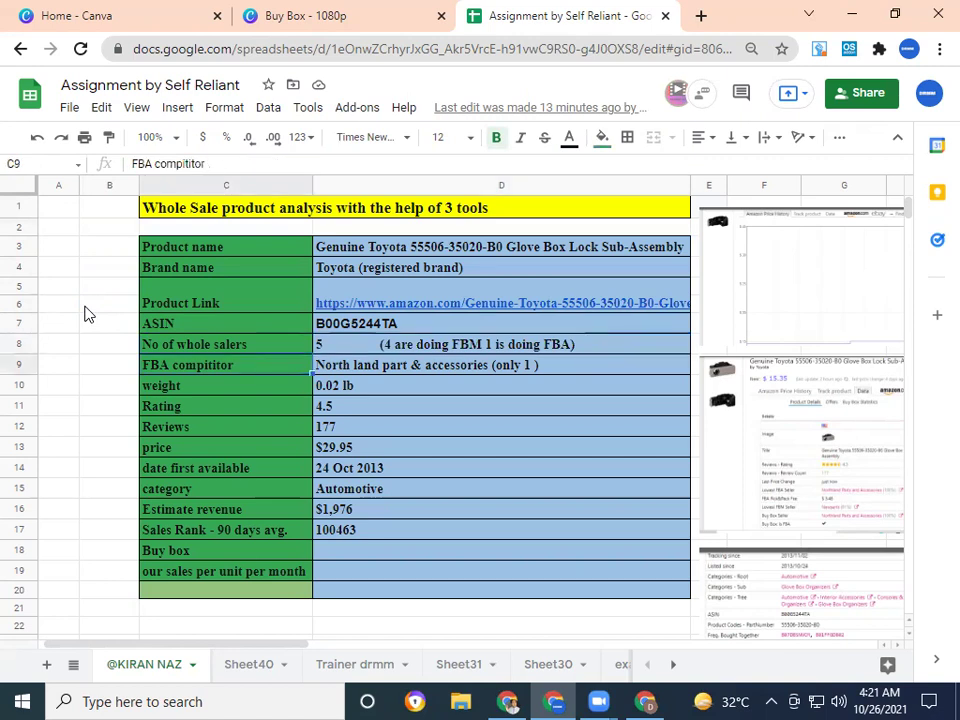
{"action": "key", "text": "Right"}
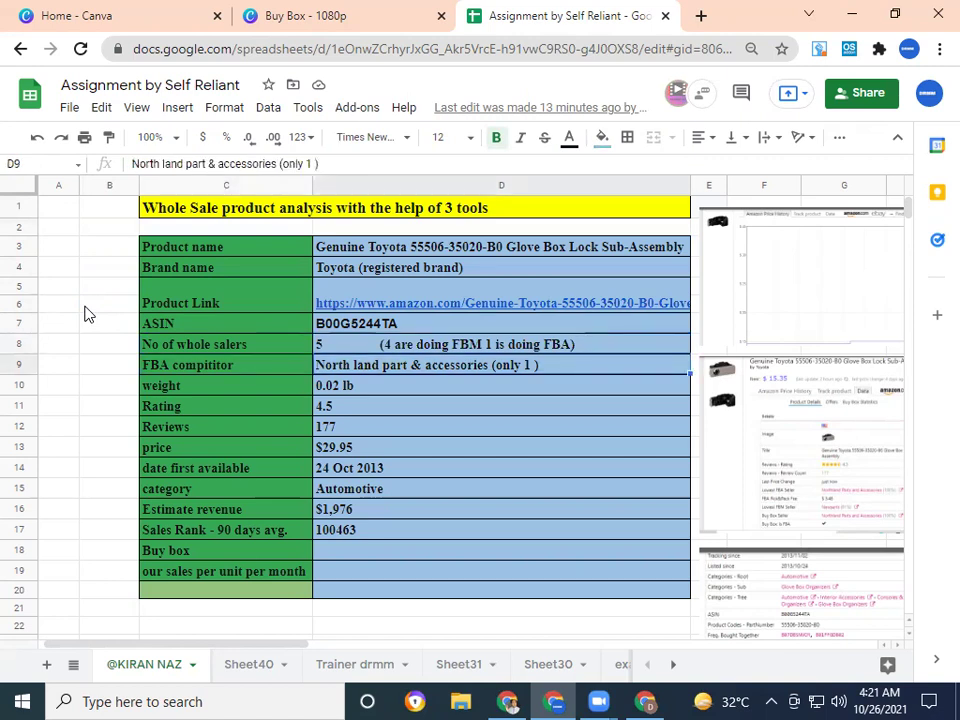
{"action": "key", "text": "Left"}
Step: Go through the weight, rating and reviews entries of the product
{"action": "key", "text": "Down"}
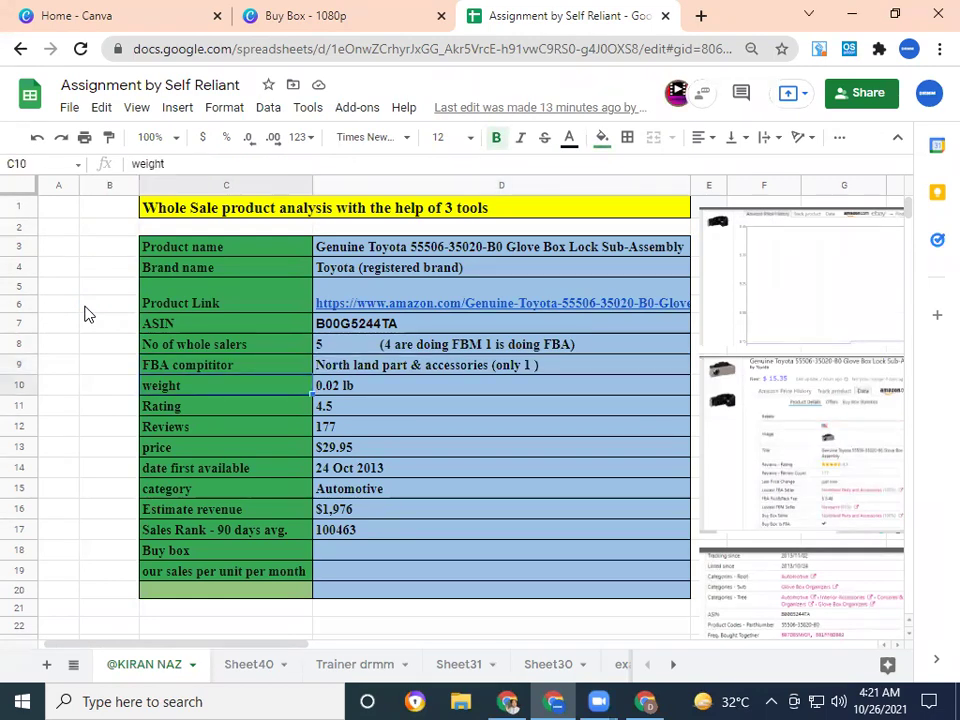
{"action": "key", "text": "Right"}
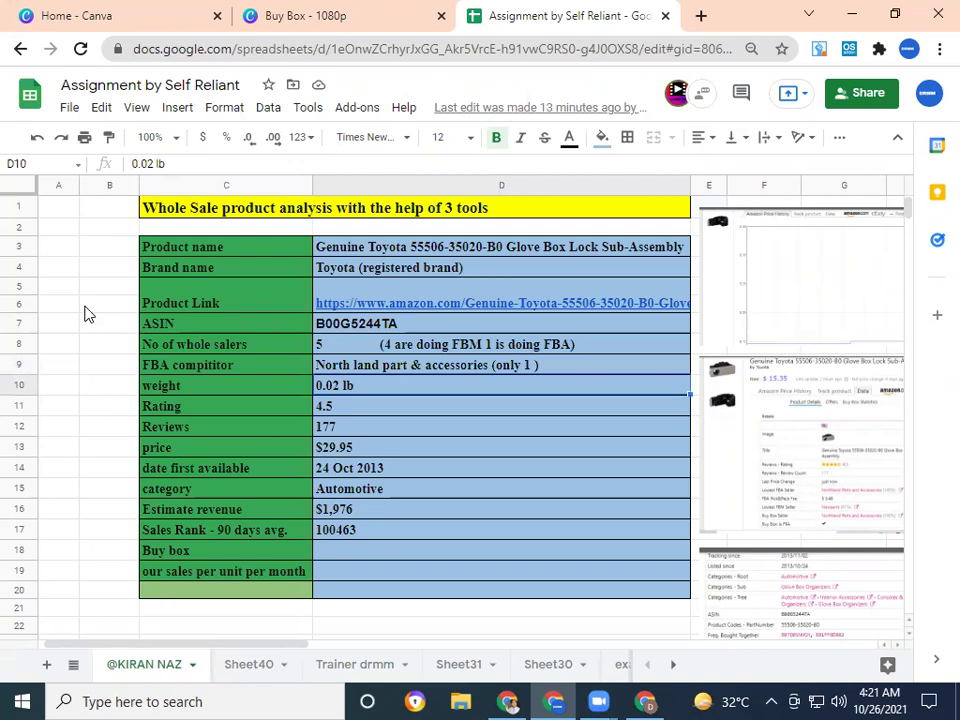
{"action": "key", "text": "Left"}
{"action": "key", "text": "Down"}
{"action": "key", "text": "Right"}
{"action": "key", "text": "Left"}
{"action": "key", "text": "Down"}
{"action": "key", "text": "Right"}
{"action": "key", "text": "Left"}
Step: Check the product's price and date first available entries
{"action": "key", "text": "Down"}
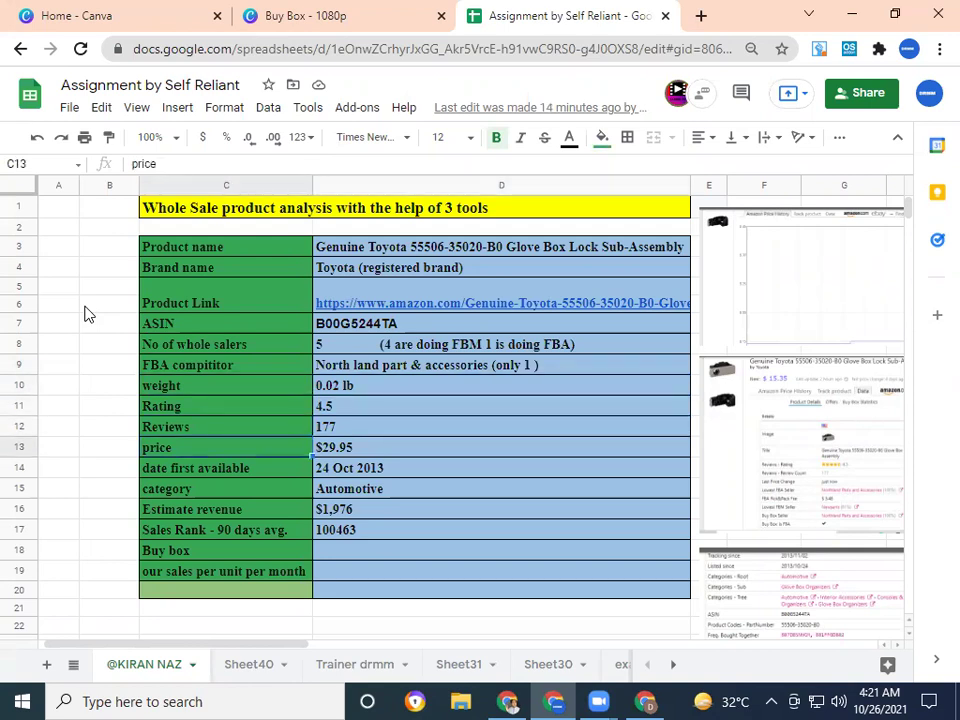
{"action": "key", "text": "Right"}
{"action": "key", "text": "Left"}
{"action": "key", "text": "Down"}
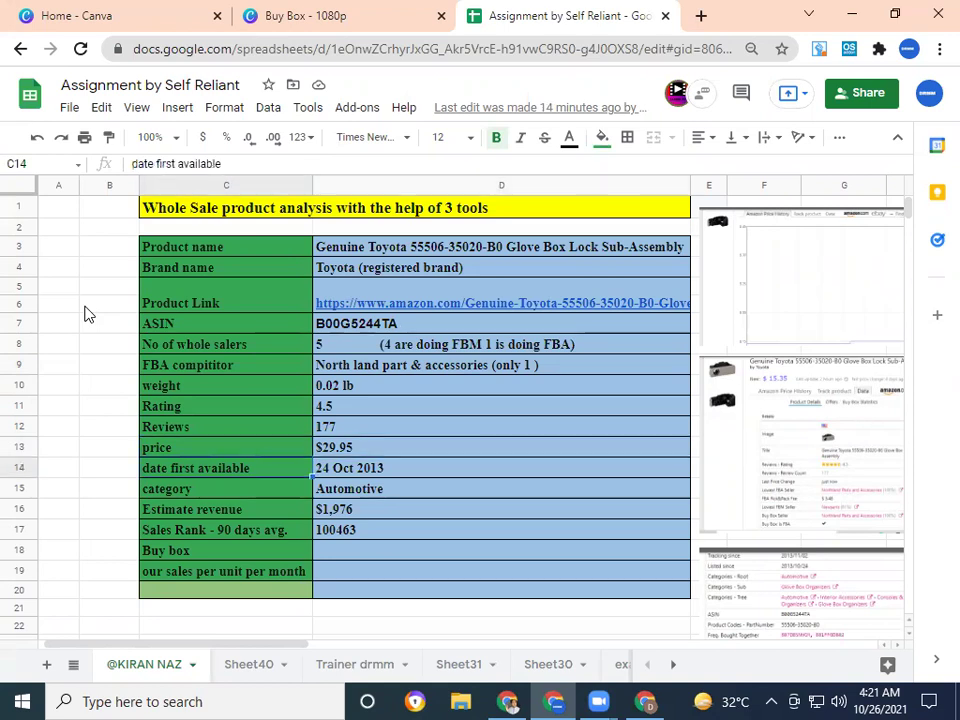
{"action": "key", "text": "Right"}
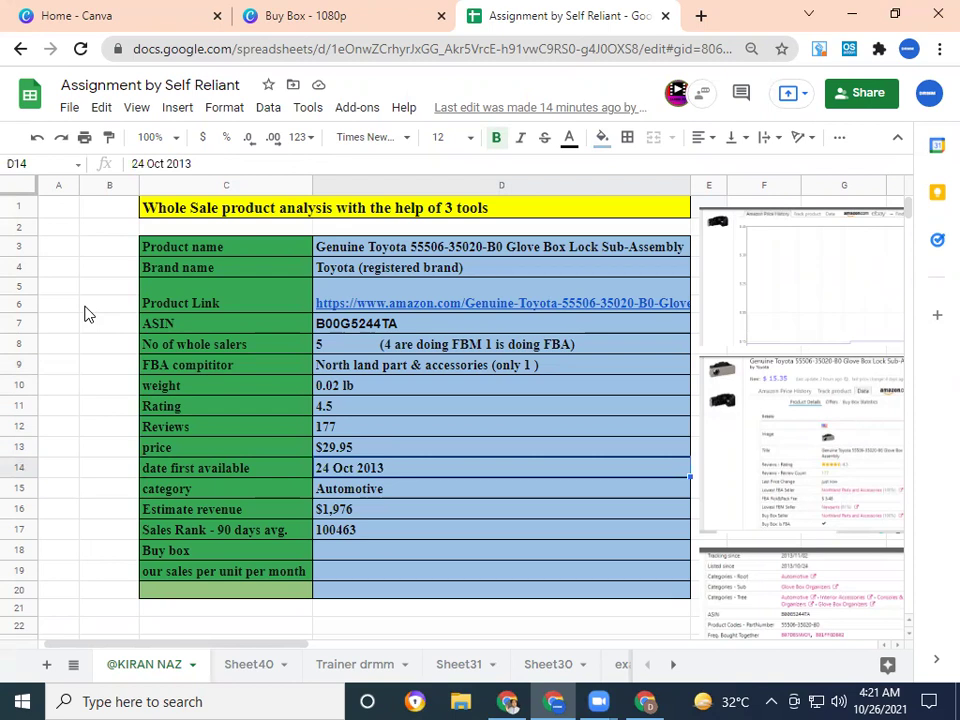
{"action": "key", "text": "Left"}
{"action": "key", "text": "Right"}
Step: Review the category and estimated revenue entries of the product
{"action": "key", "text": "Down"}
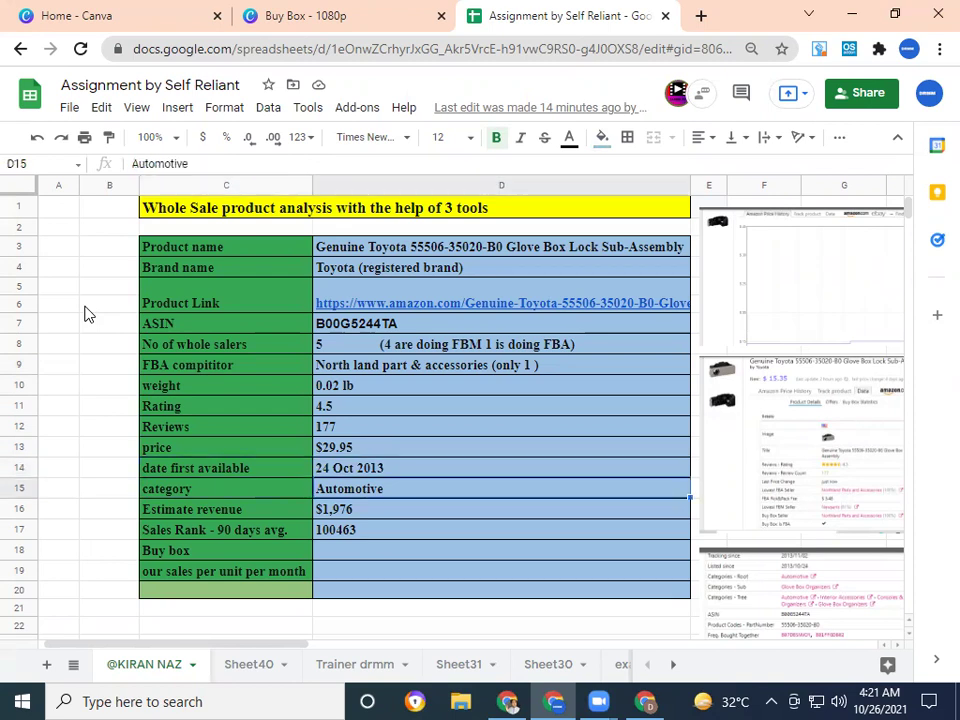
{"action": "key", "text": "Left"}
{"action": "key", "text": "Down"}
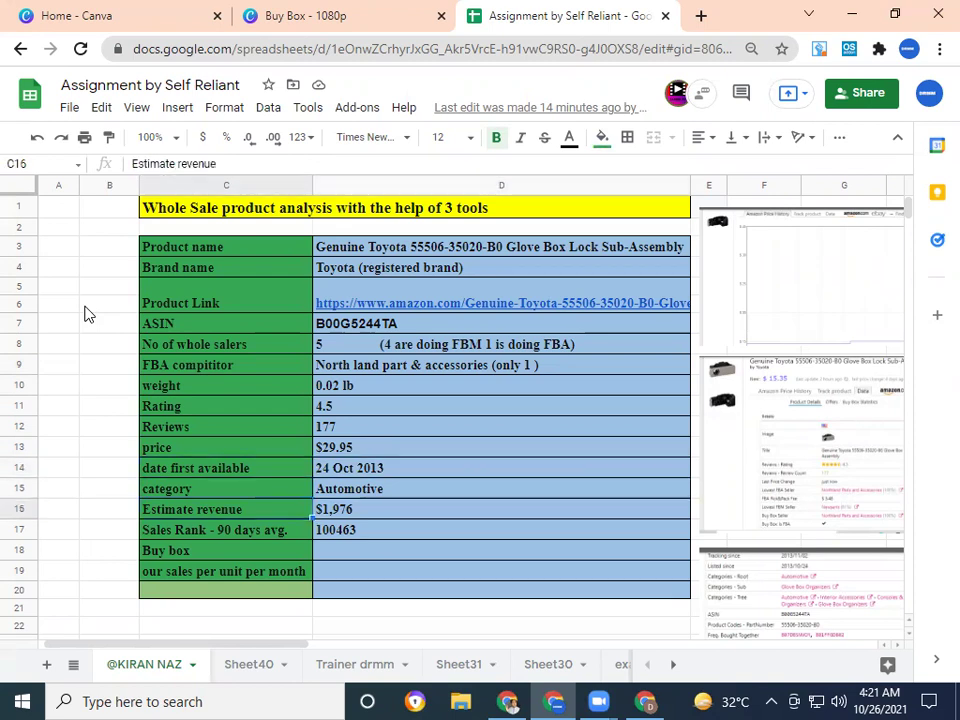
{"action": "key", "text": "Right"}
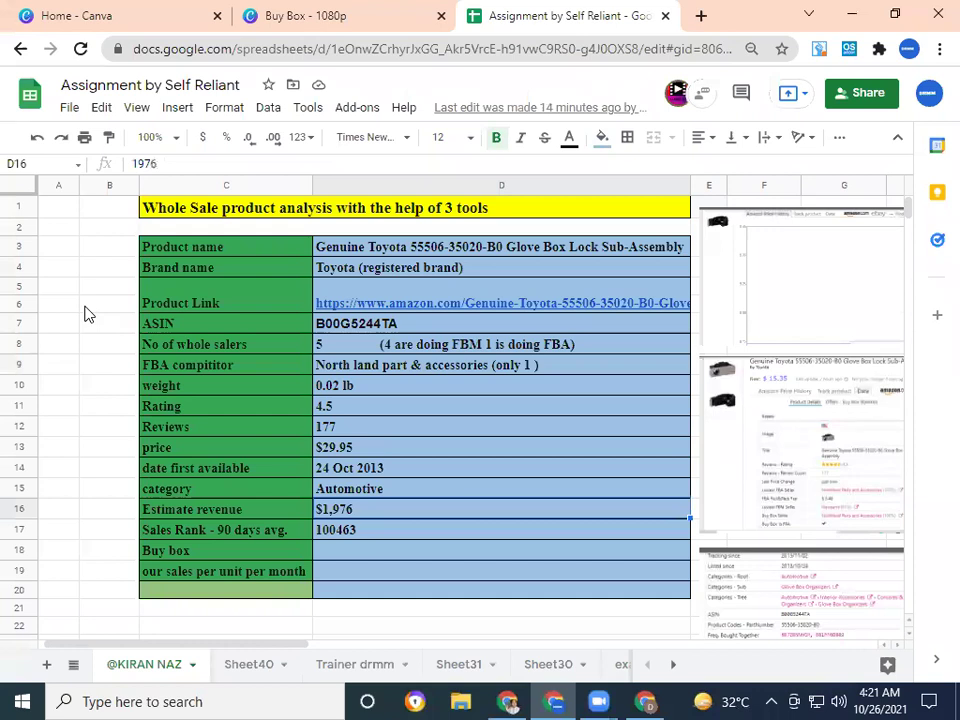
{"action": "key", "text": "Left"}
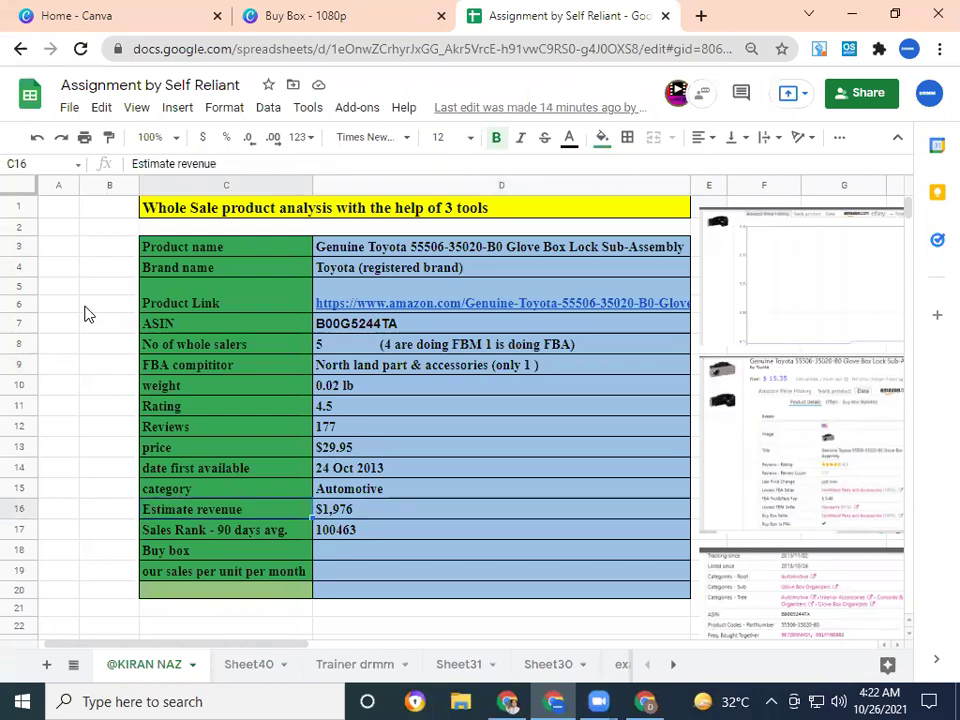
Step: Examine the 90-day average sales rank and the rows for buy box and our sales per unit per month
{"action": "key", "text": "Down"}
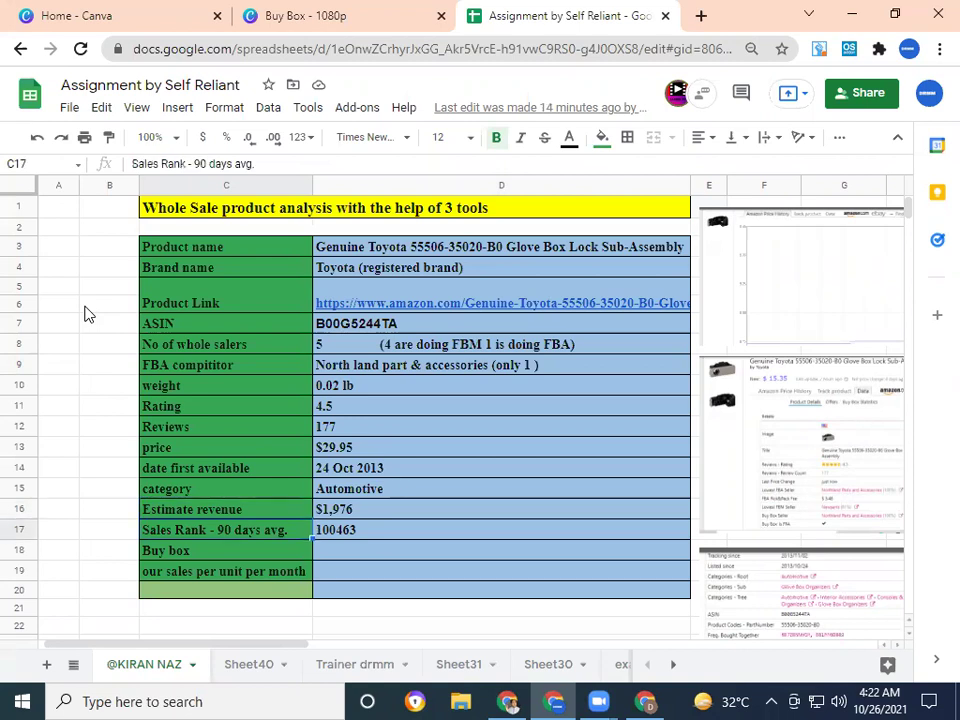
{"action": "key", "text": "Right"}
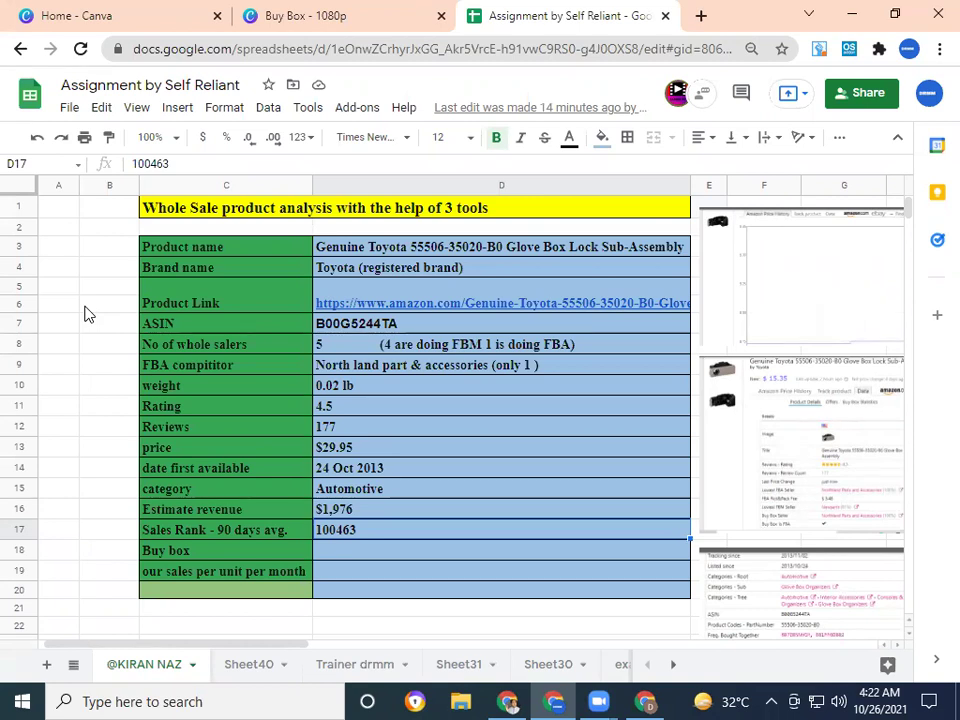
{"action": "key", "text": "Down"}
{"action": "key", "text": "Down"}
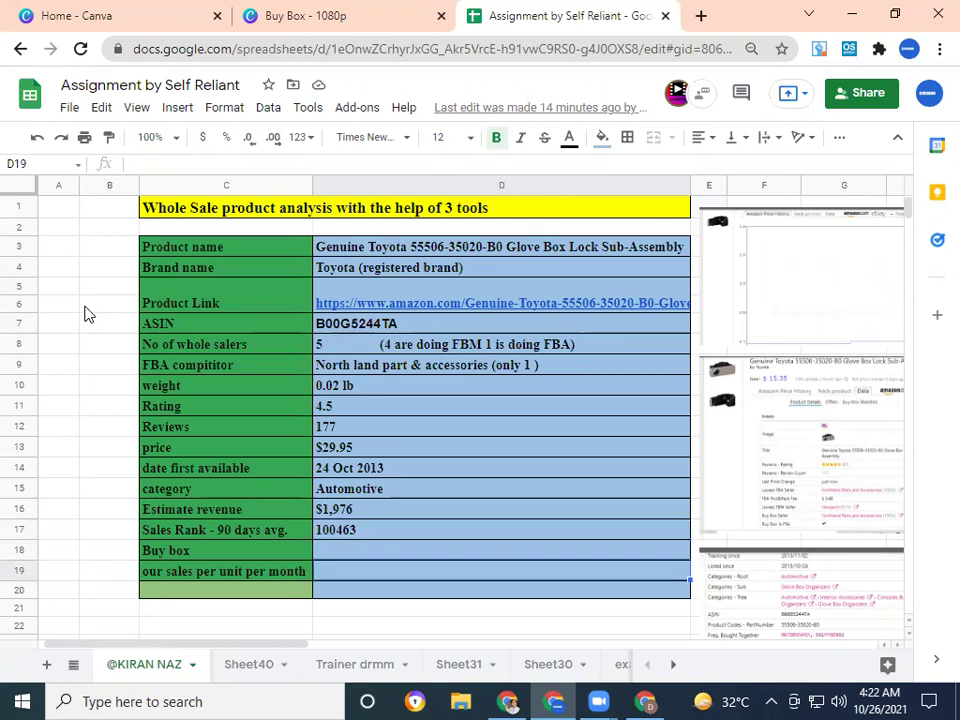
{"action": "key", "text": "Left"}
{"action": "key", "text": "Right"}
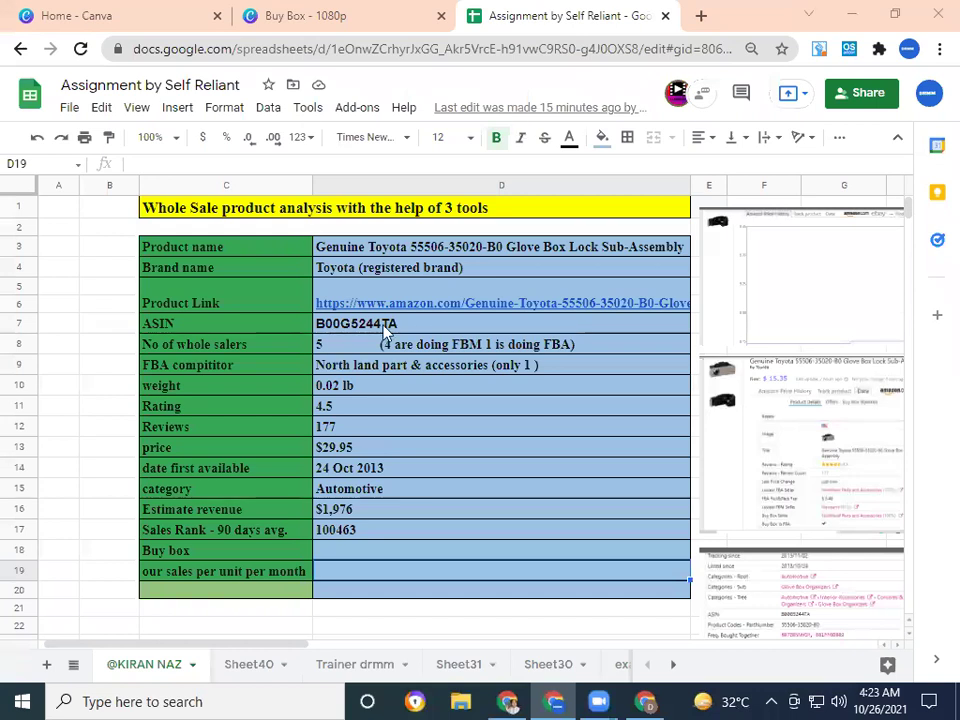
Step: Open Sheet40, followed by Sheet31, and browse the product list in Sheet31
{"action": "left_click", "coordinate": [74, 665]}
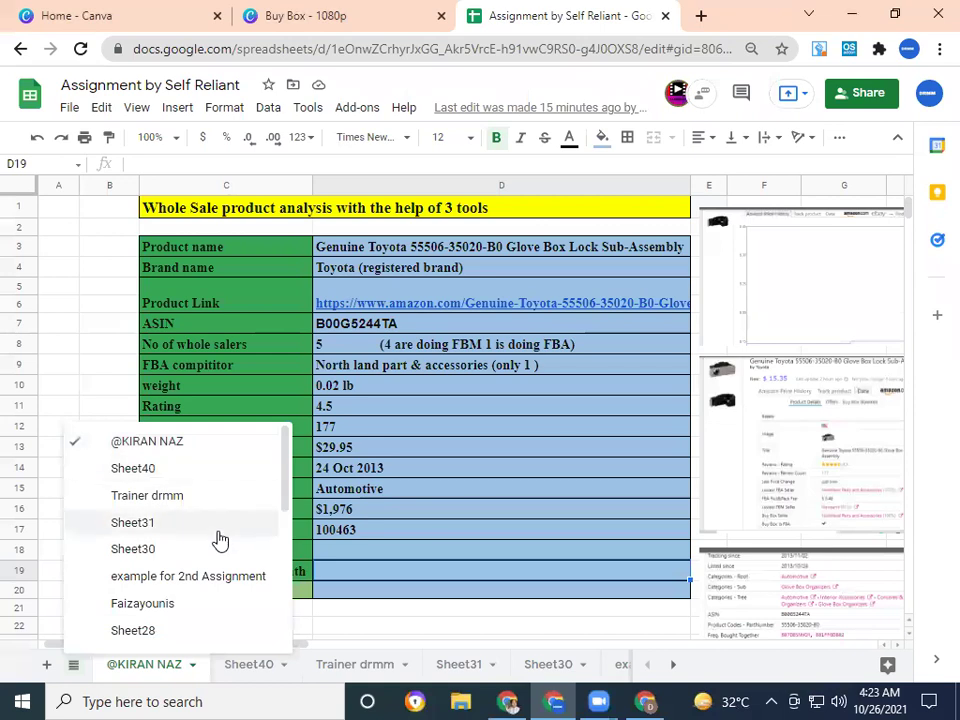
{"action": "left_click", "coordinate": [206, 470]}
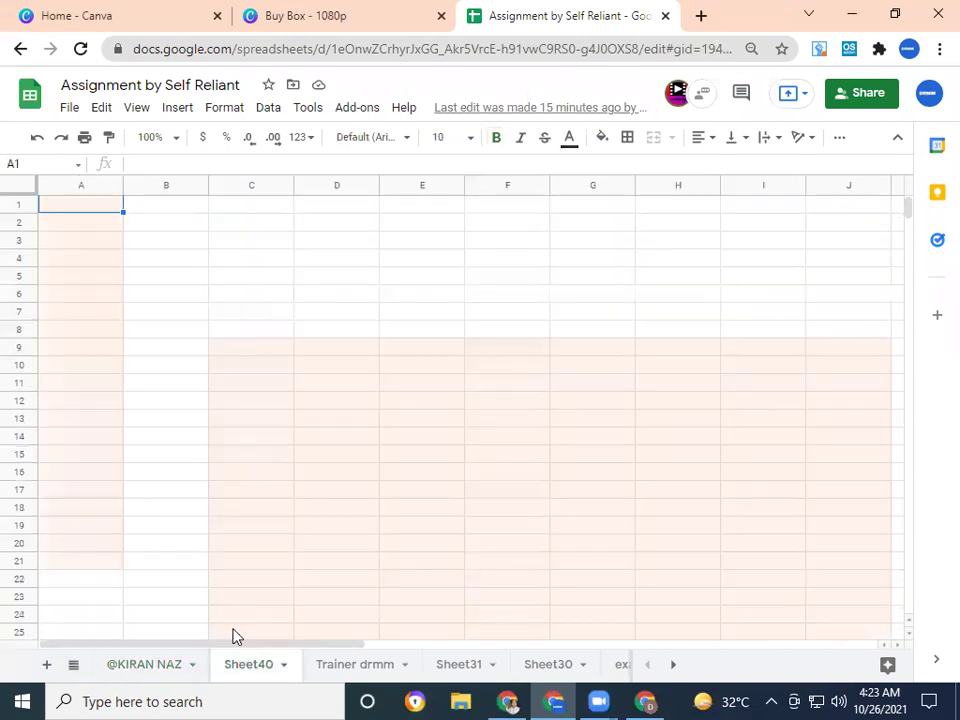
{"action": "left_click", "coordinate": [74, 666]}
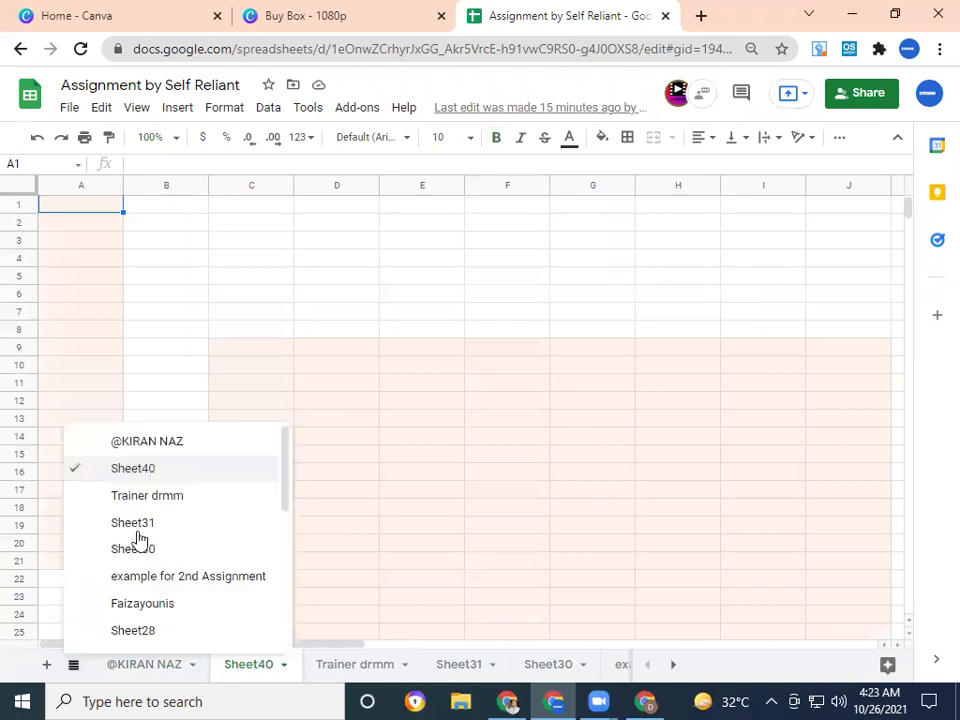
{"action": "left_click", "coordinate": [187, 537]}
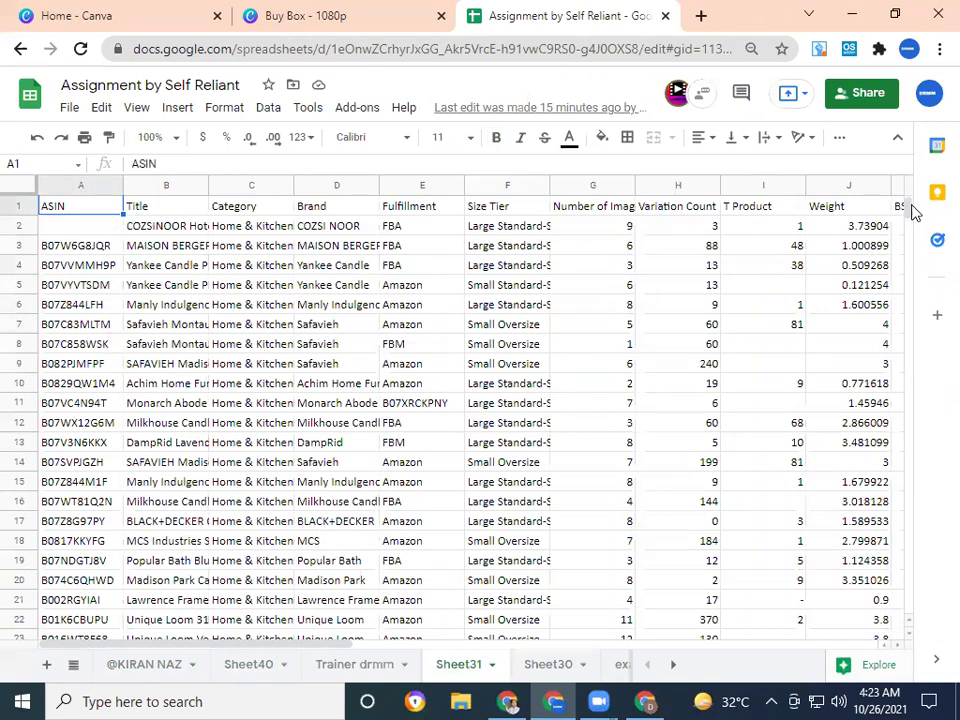
{"action": "scroll", "coordinate": [909, 354], "scroll_direction": "down", "scroll_amount": 20}
{"action": "scroll", "coordinate": [909, 332], "scroll_direction": "up", "scroll_amount": 20}
Step: Open the trainee sheet after "example for 2nd Assignment" and review the 3rd assignment's water bottle links, sales, BSR and revenue
{"action": "left_click", "coordinate": [72, 665]}
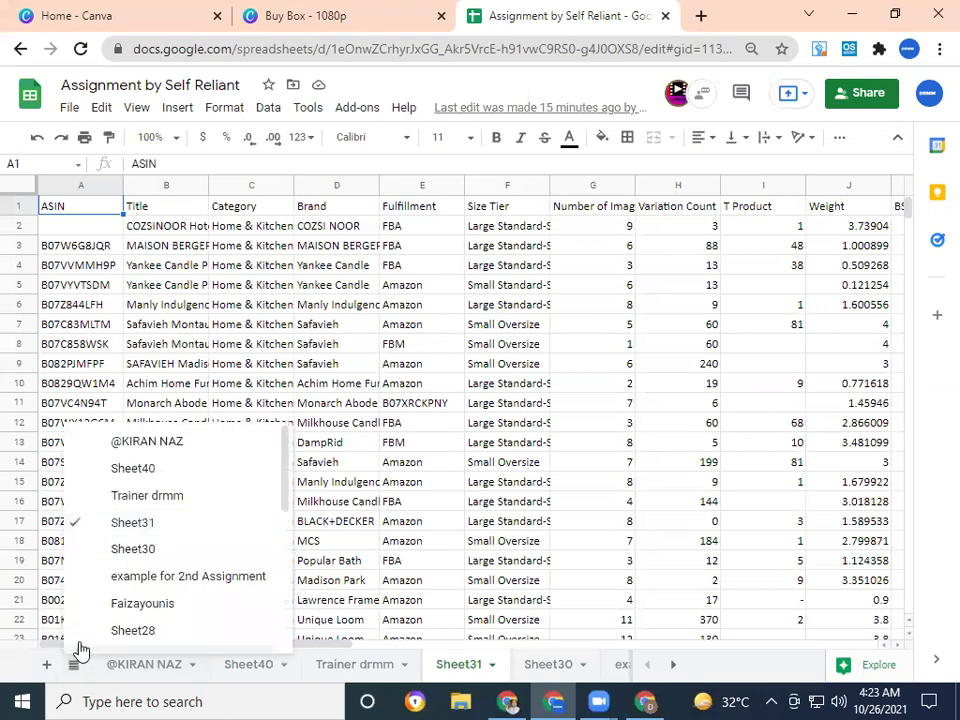
{"action": "left_click", "coordinate": [197, 606]}
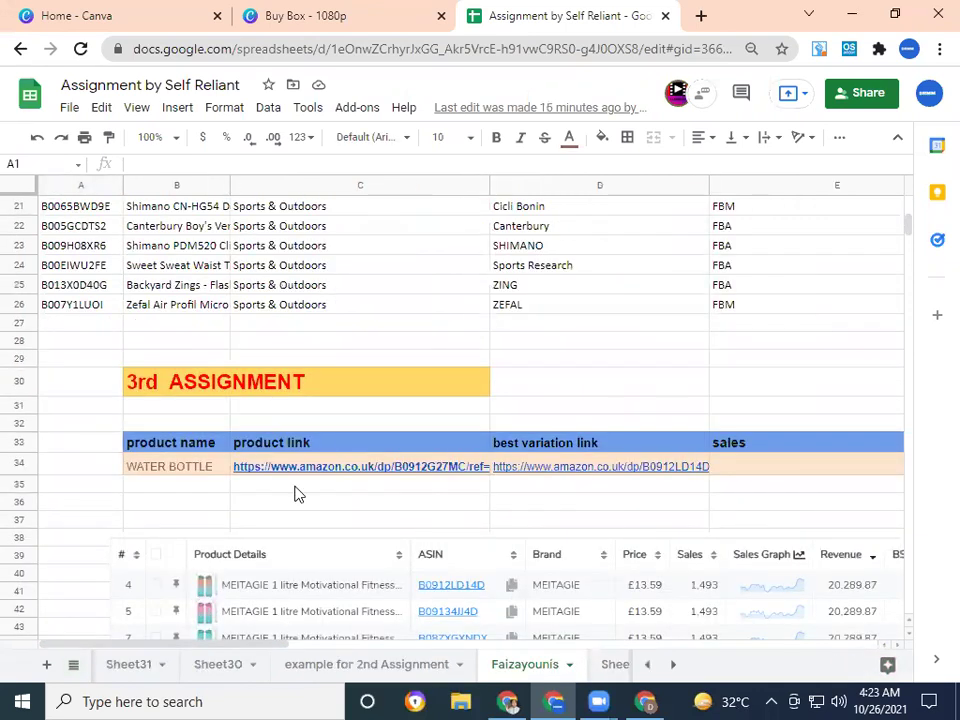
{"action": "left_click", "coordinate": [137, 390]}
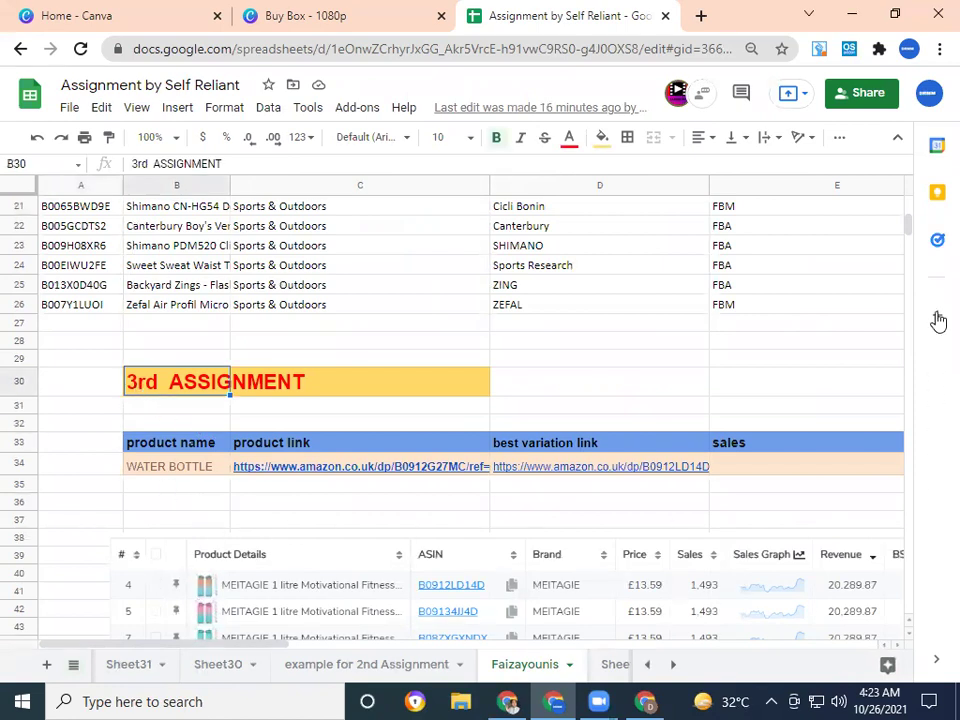
{"action": "mouse_move", "coordinate": [908, 234]}
{"action": "left_mouse_down"}
{"action": "mouse_move", "coordinate": [908, 244]}
{"action": "mouse_move", "coordinate": [908, 220]}
{"action": "mouse_move", "coordinate": [908, 234]}
{"action": "left_mouse_up"}
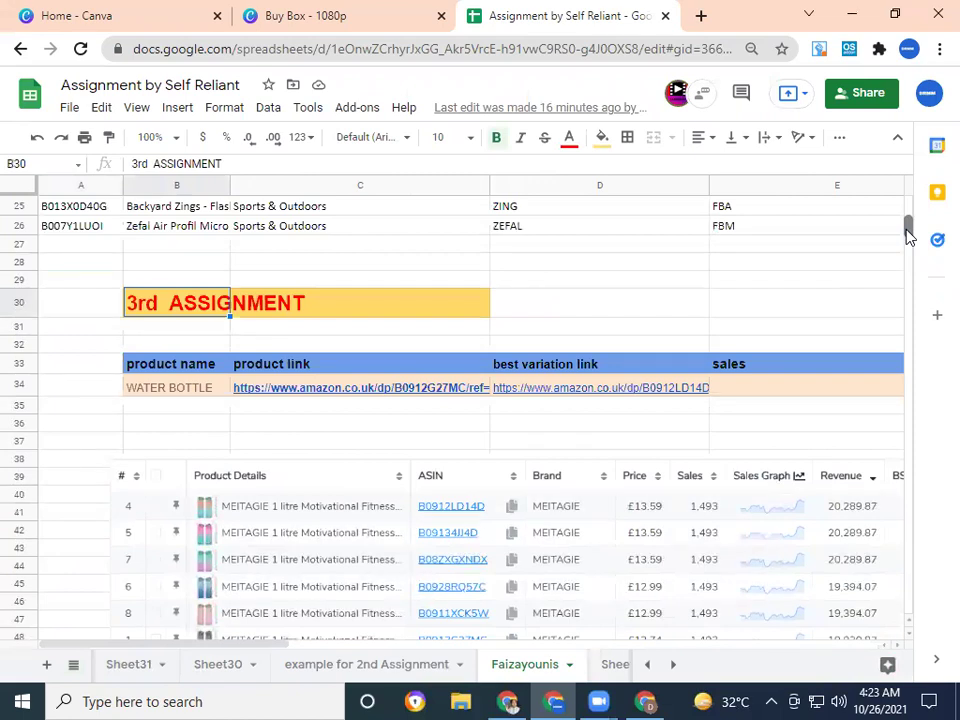
{"action": "left_click_drag", "start_coordinate": [908, 234], "coordinate": [908, 235]}
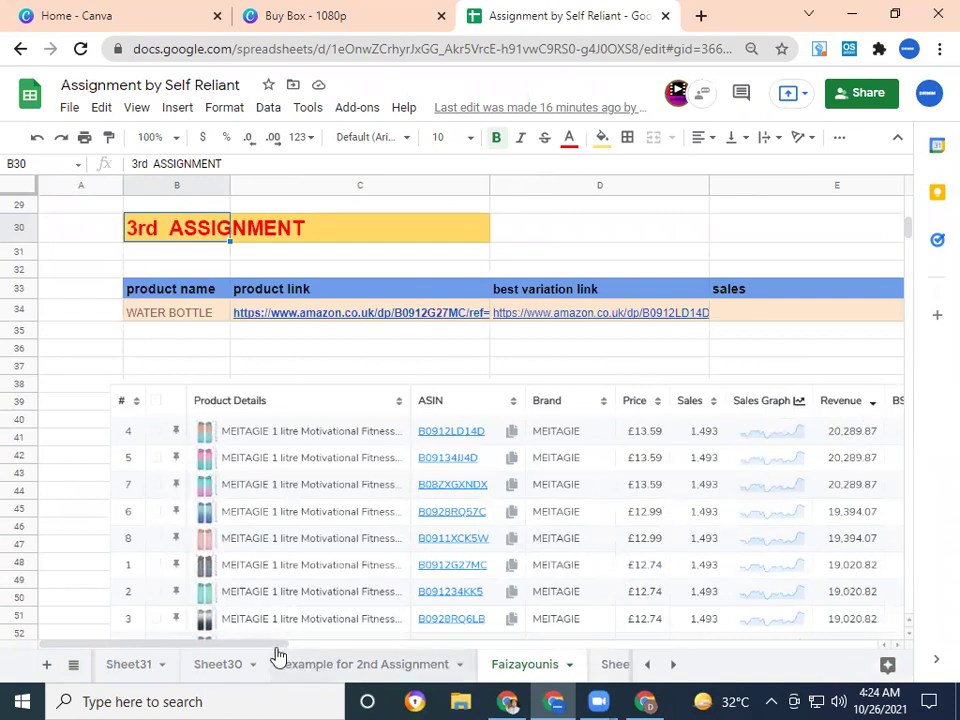
{"action": "scroll", "coordinate": [365, 658], "scroll_direction": "right", "scroll_amount": 5}
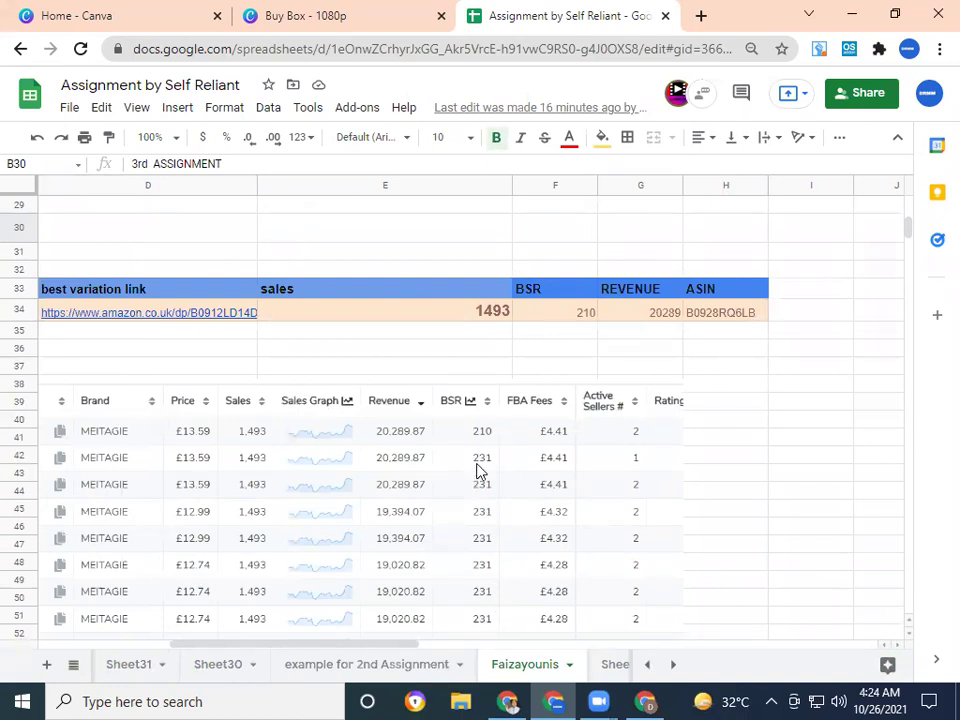
{"action": "left_click", "coordinate": [585, 318]}
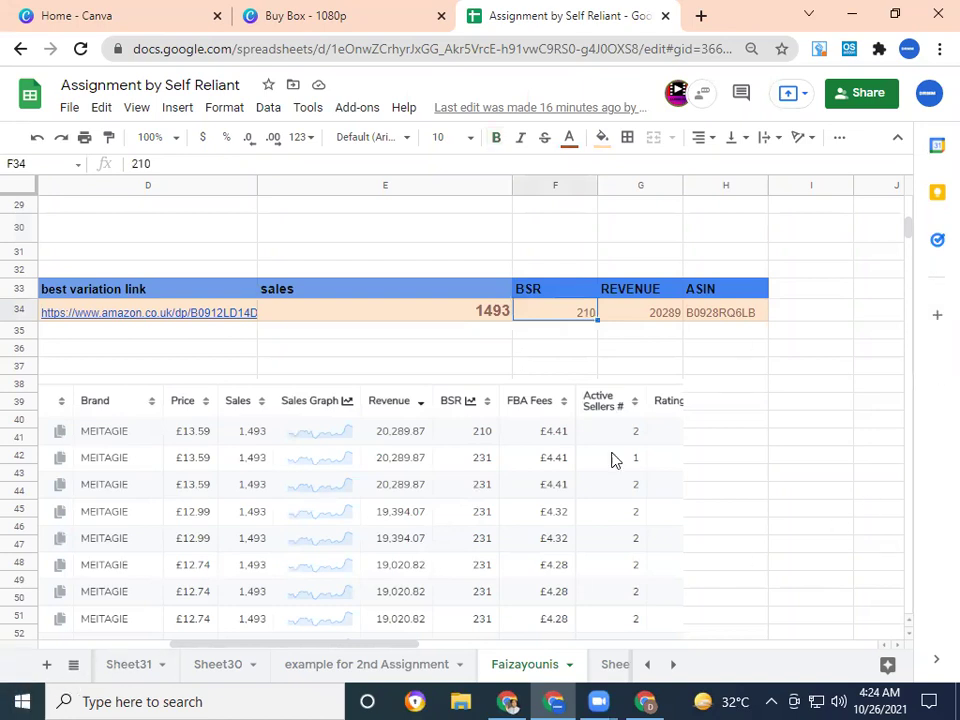
Step: Open the trainee sheet directly after Sheet28 and check its pet supplies product list
{"action": "left_click", "coordinate": [73, 666]}
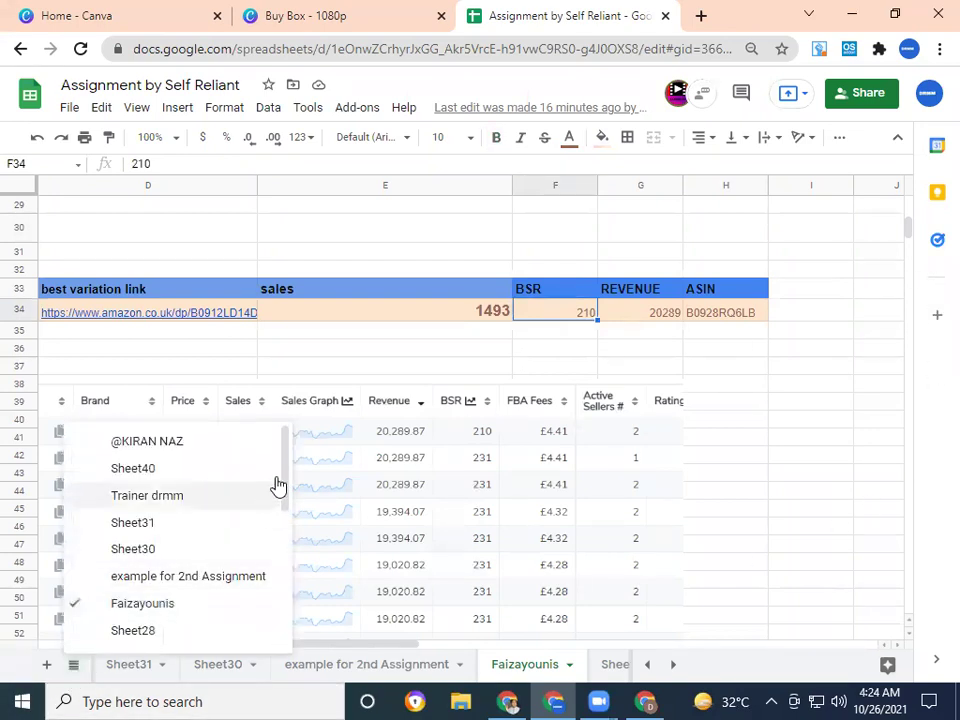
{"action": "left_click_drag", "start_coordinate": [289, 484], "coordinate": [289, 527]}
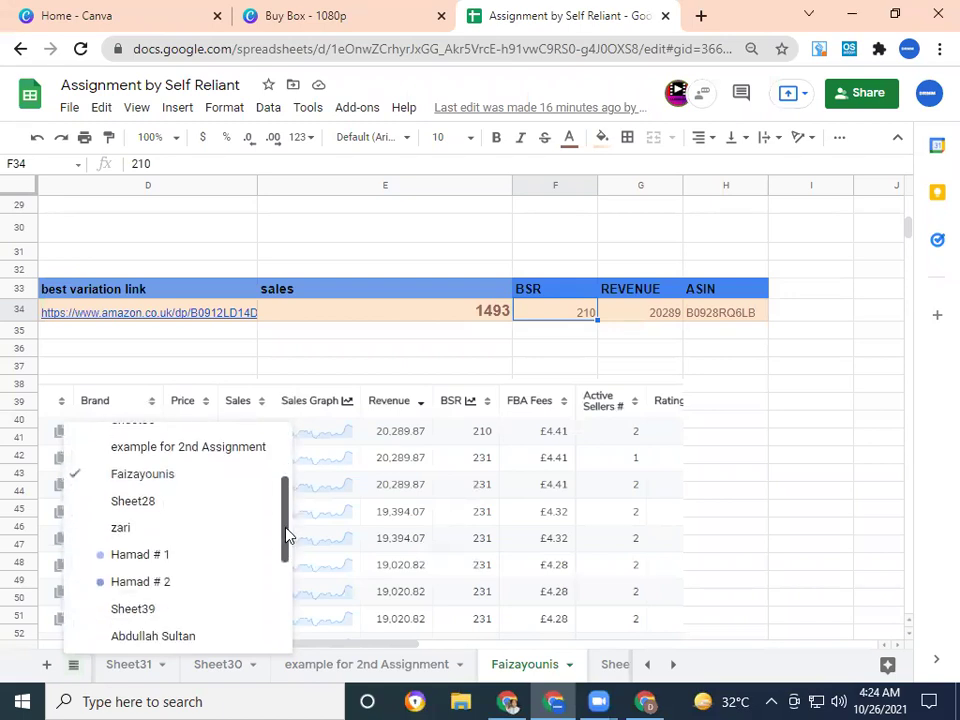
{"action": "left_click", "coordinate": [157, 534]}
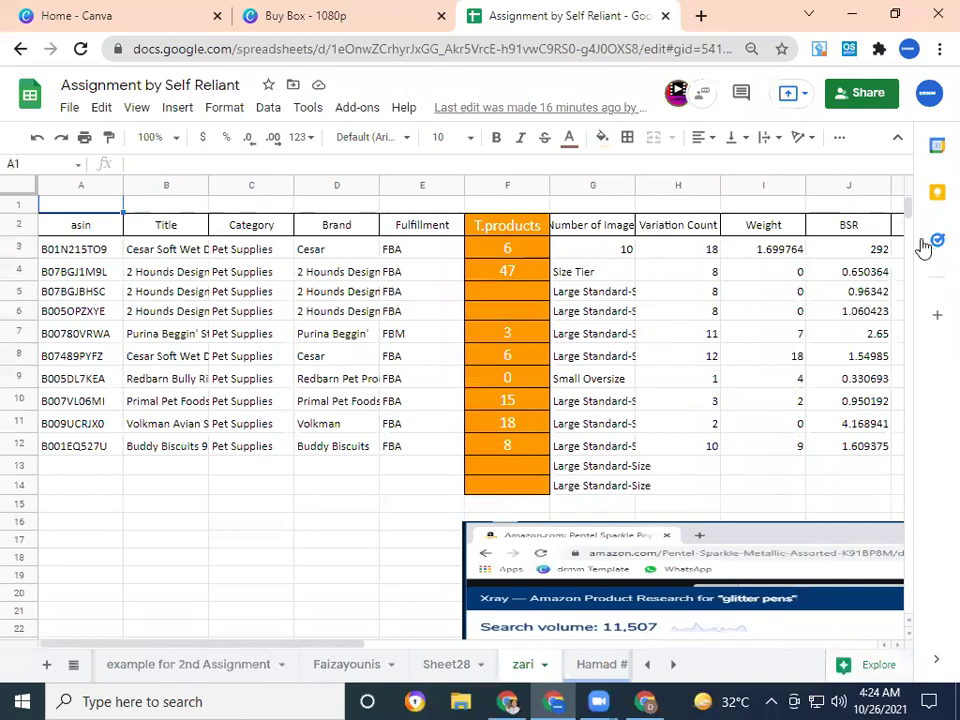
{"action": "left_click_drag", "start_coordinate": [909, 208], "coordinate": [911, 161]}
Step: View the next trainee's Assignment # 01 and Assignment # 02 sheets, followed by Assignment # 03 in Sheet39
{"action": "left_click", "coordinate": [74, 666]}
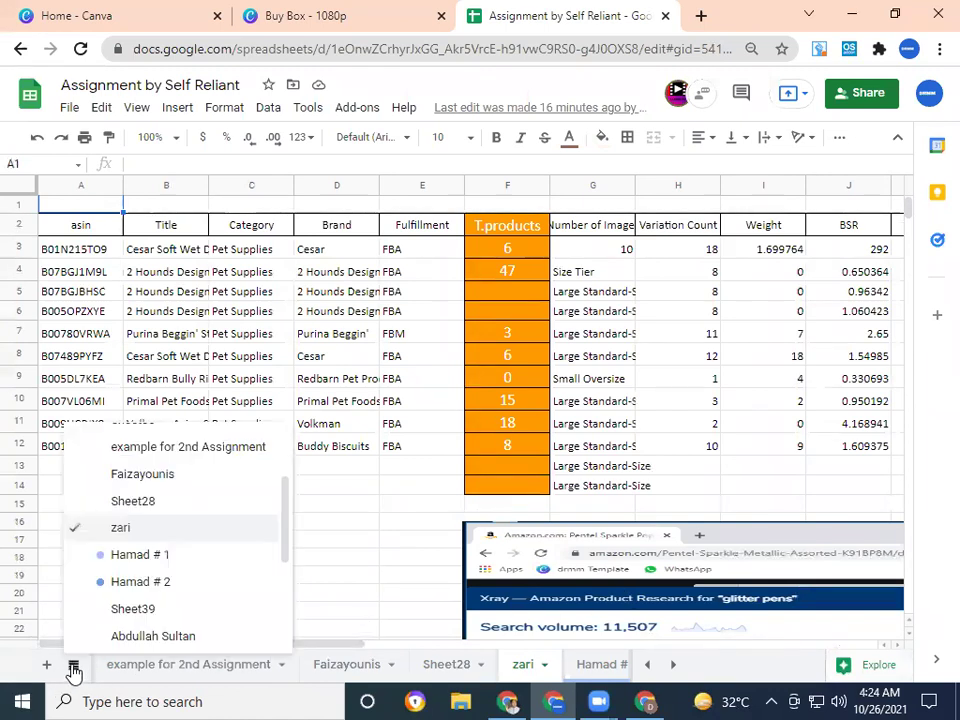
{"action": "left_click", "coordinate": [156, 563]}
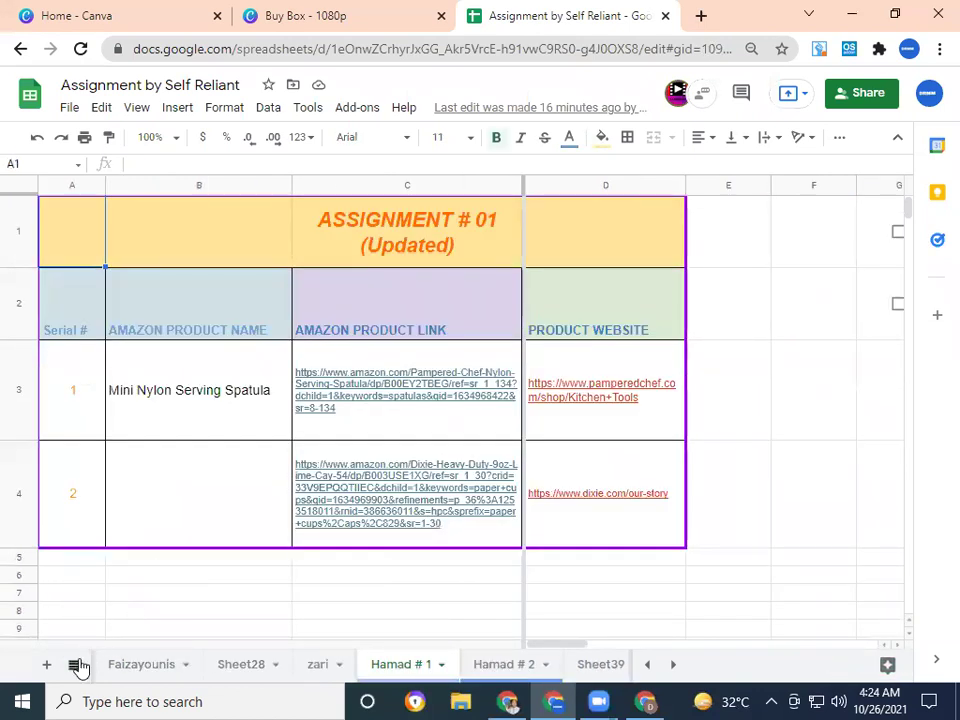
{"action": "left_click", "coordinate": [76, 666]}
{"action": "left_click", "coordinate": [141, 581]}
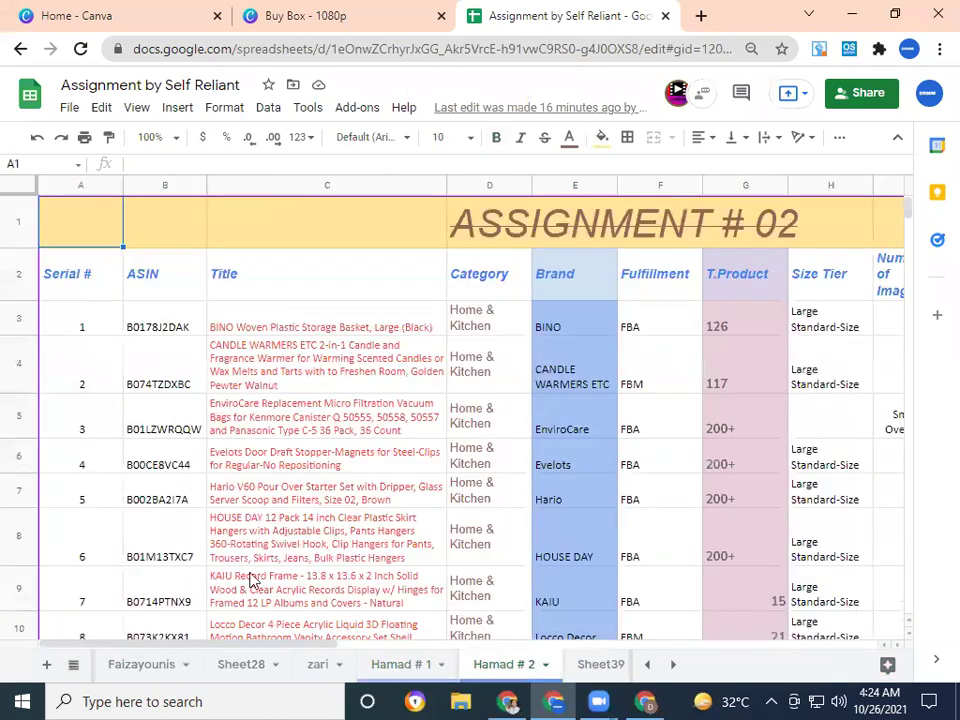
{"action": "left_click", "coordinate": [73, 664]}
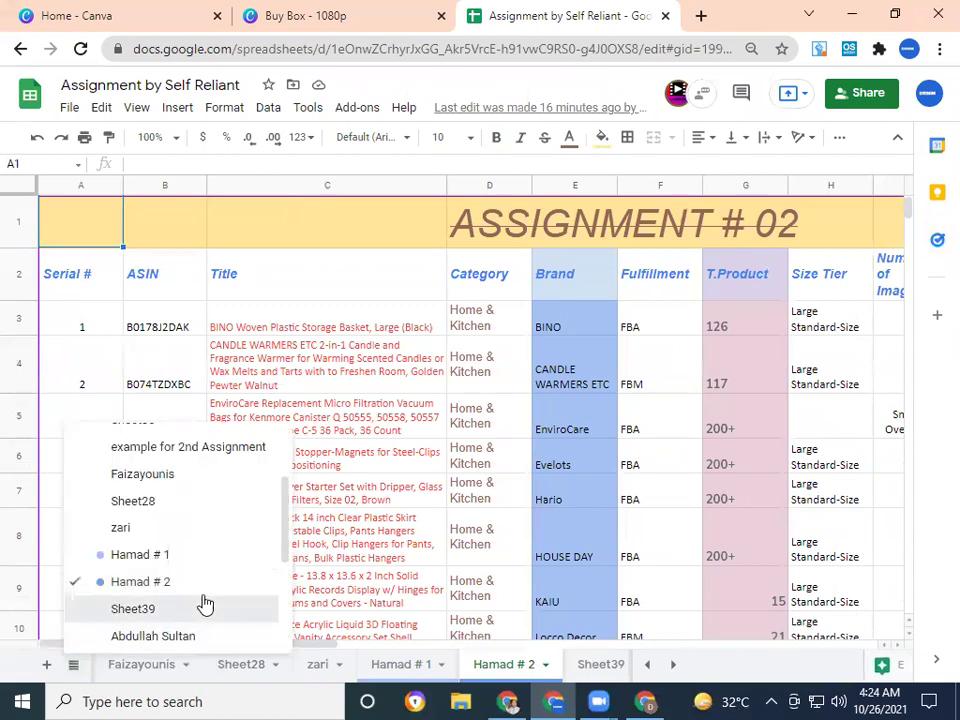
{"action": "left_click", "coordinate": [204, 606]}
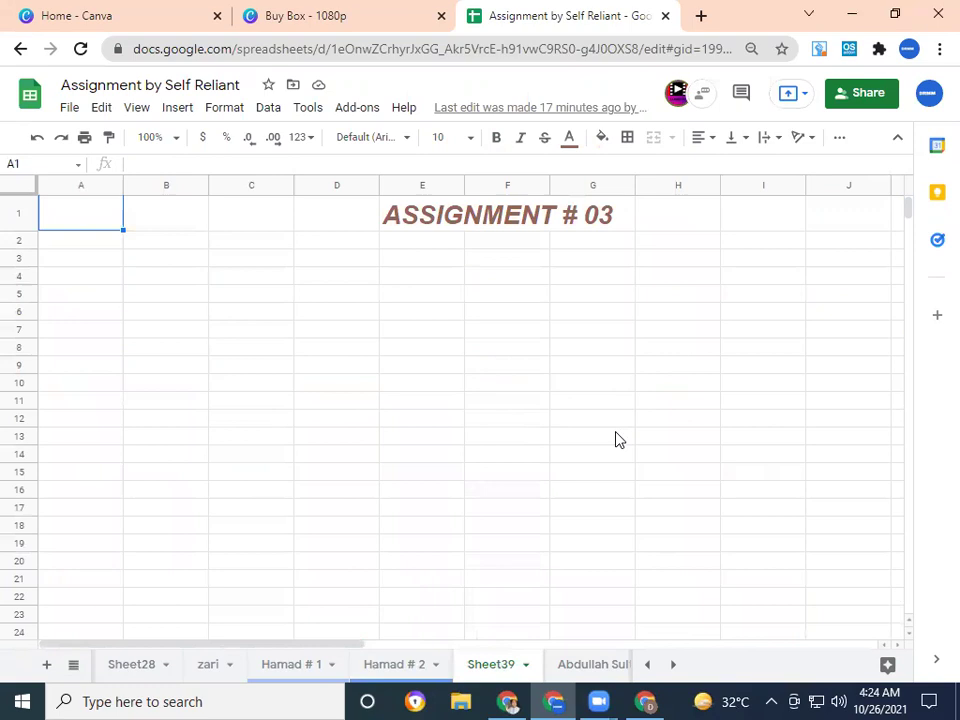
Step: On the trainee sheet after Sheet39, move the Goodpick product table image down to uncover the product name and link in row 32
{"action": "left_click", "coordinate": [73, 668]}
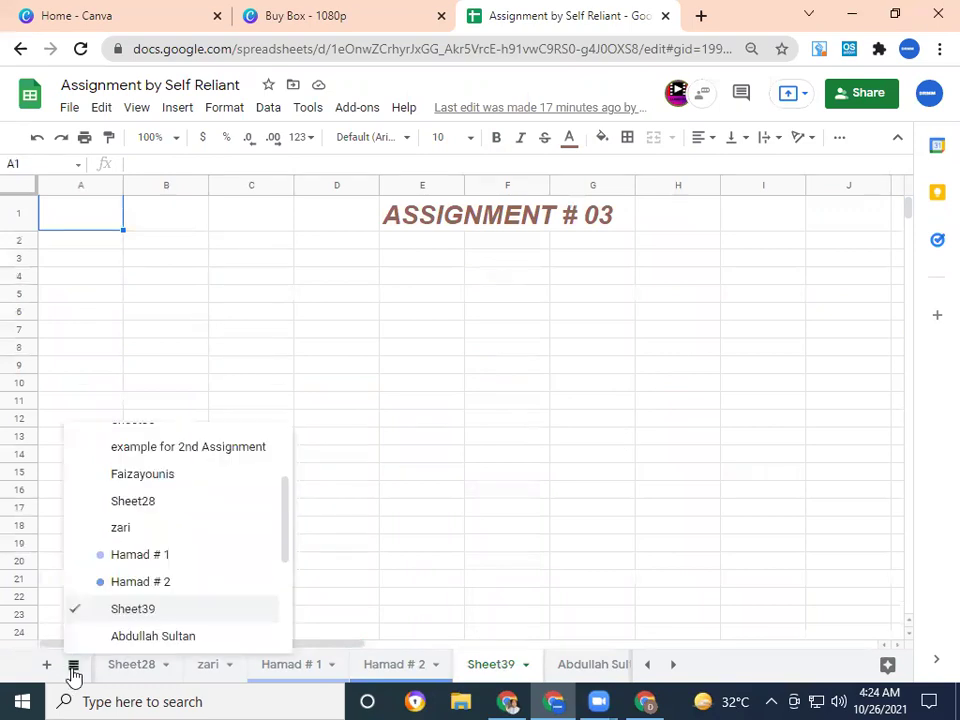
{"action": "left_click", "coordinate": [187, 637]}
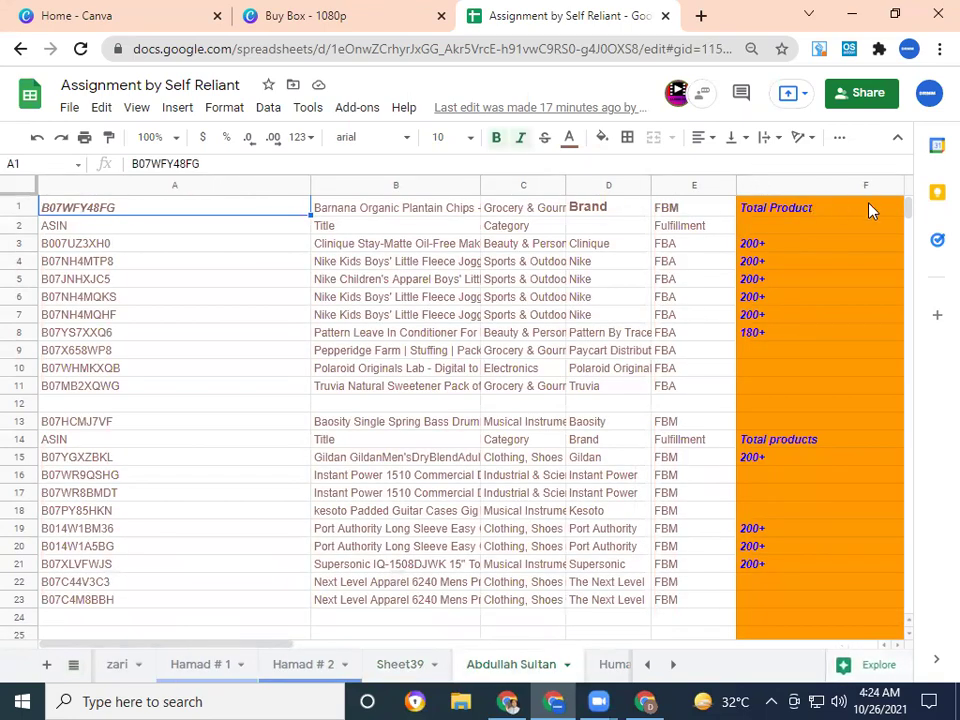
{"action": "left_click_drag", "start_coordinate": [910, 293], "coordinate": [910, 226]}
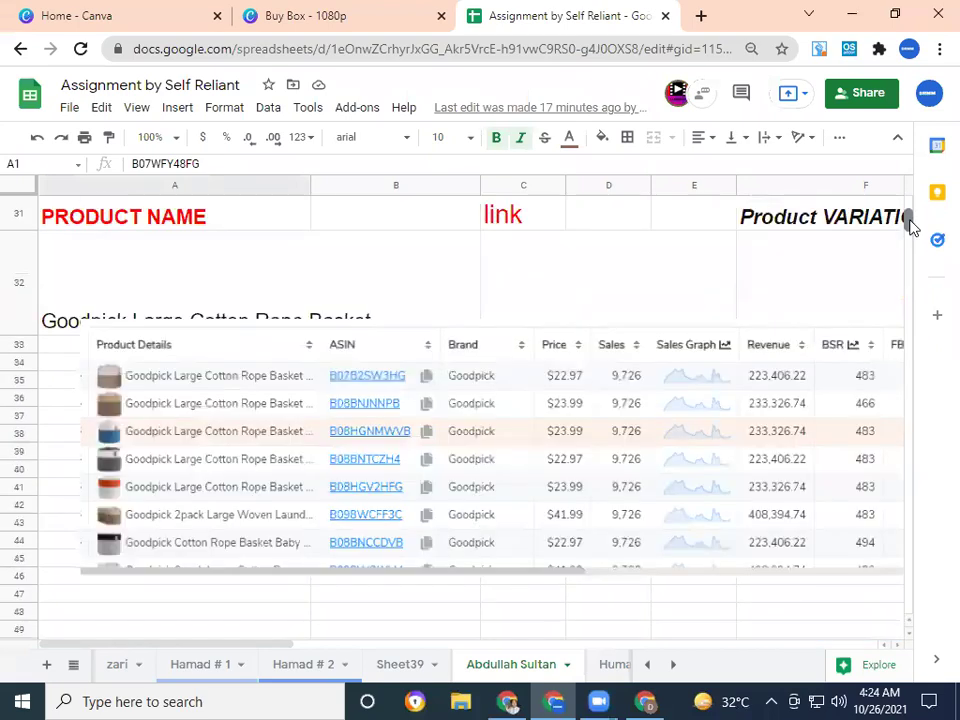
{"action": "left_click", "coordinate": [639, 423]}
{"action": "left_click_drag", "start_coordinate": [587, 511], "coordinate": [566, 553]}
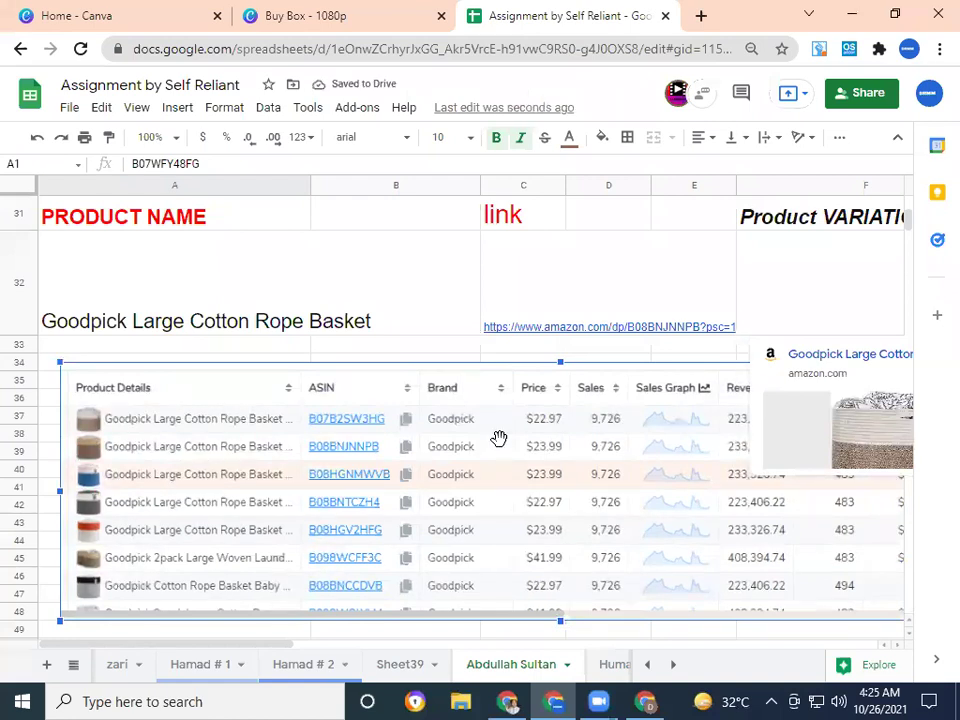
{"action": "left_click", "coordinate": [424, 318]}
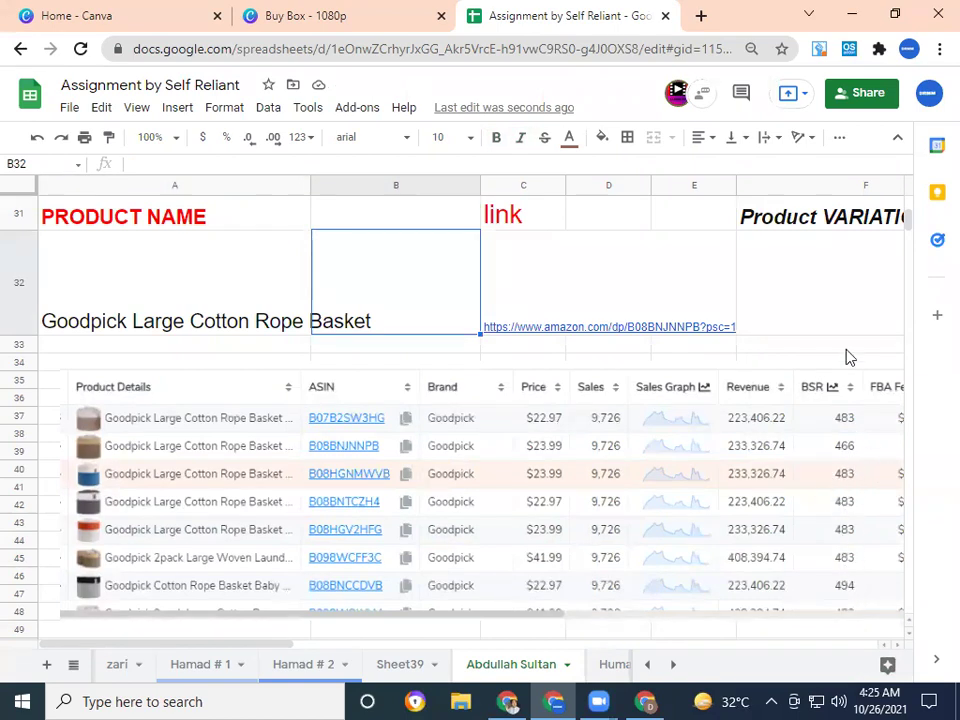
Step: Review the product variations, sales, BSR and revenue entries for the Goodpick rope basket in row 32
{"action": "left_click", "coordinate": [831, 321]}
{"action": "key", "text": "Right"}
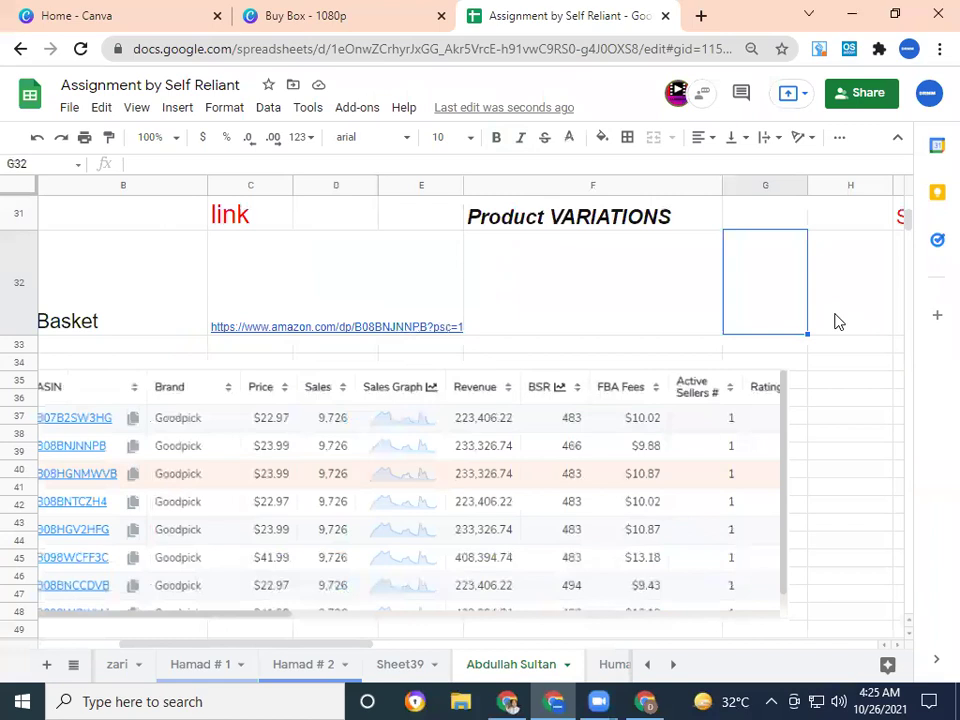
{"action": "key", "text": "Right"}
{"action": "key", "text": "Right"}
{"action": "key", "text": "Right"}
{"action": "key", "text": "Right"}
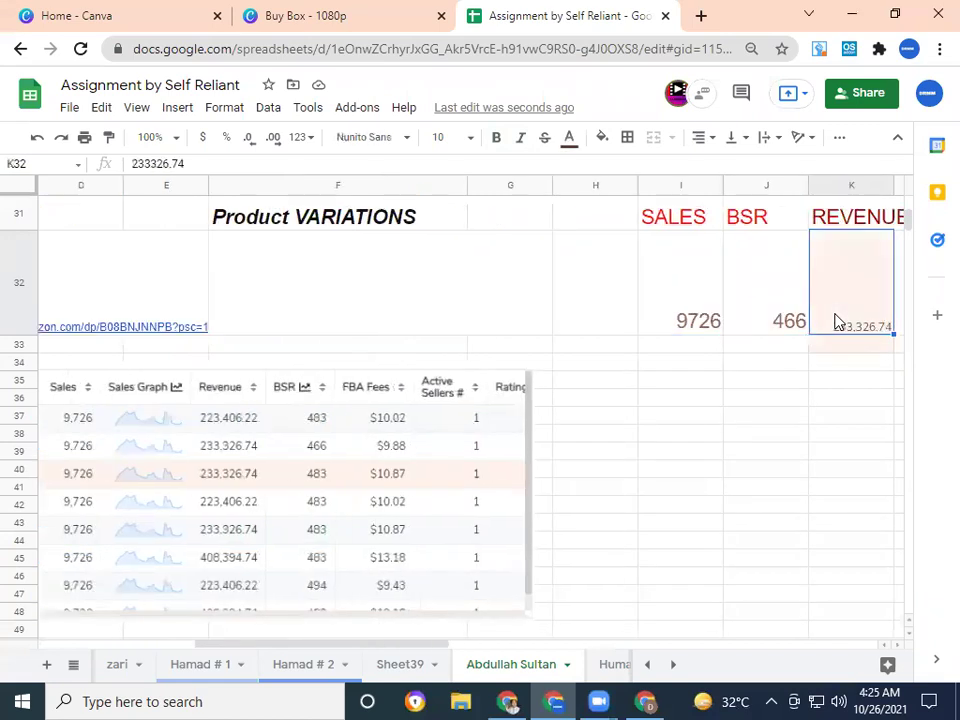
{"action": "key", "text": "Left"}
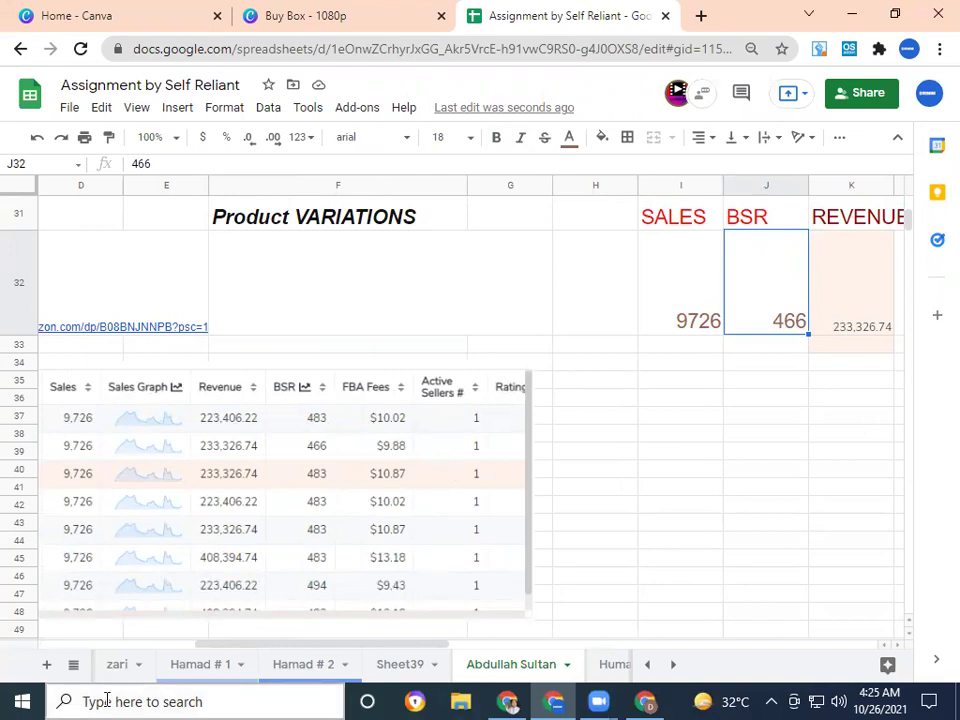
Step: Open the trainee sheet directly before Sheet38 and browse its 2nd Assignment product list down past the last entry
{"action": "left_click", "coordinate": [74, 666]}
{"action": "left_click_drag", "start_coordinate": [285, 551], "coordinate": [285, 617]}
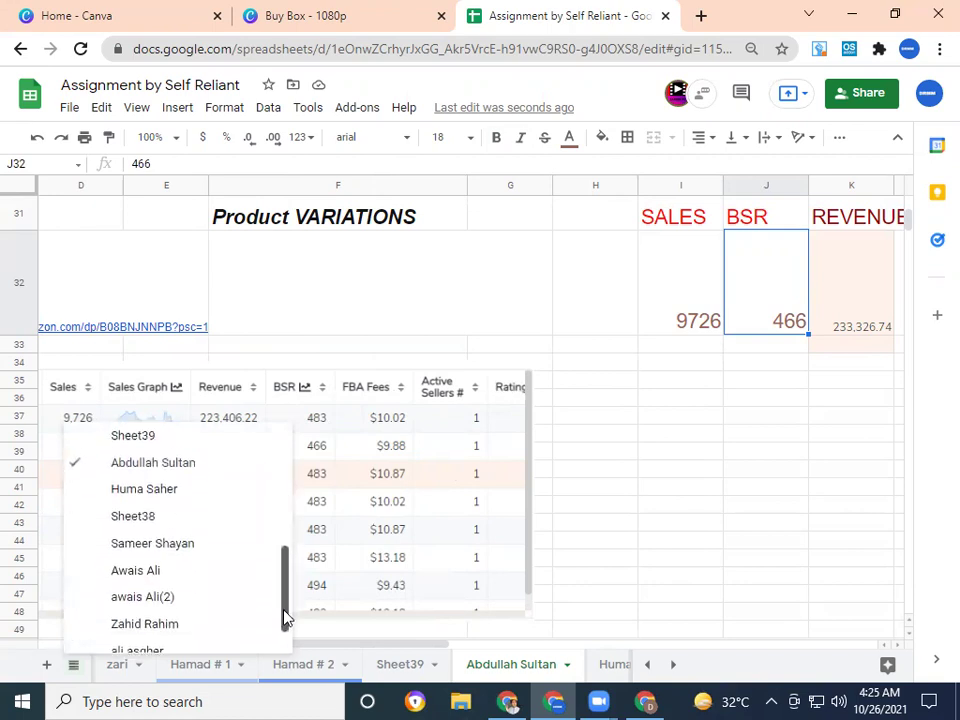
{"action": "left_click", "coordinate": [199, 490]}
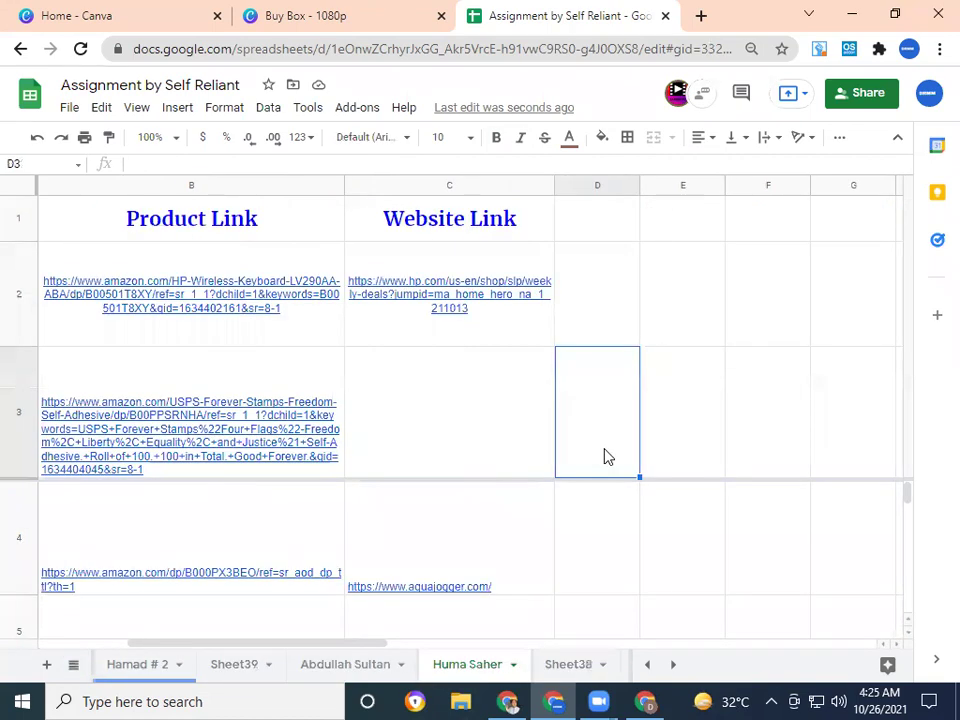
{"action": "key", "text": "Down"}
{"action": "key", "text": "Down"}
{"action": "key", "text": "Down"}
{"action": "key", "text": "Down"}
{"action": "key", "text": "Down"}
{"action": "key", "text": "Down"}
{"action": "key", "text": "Down"}
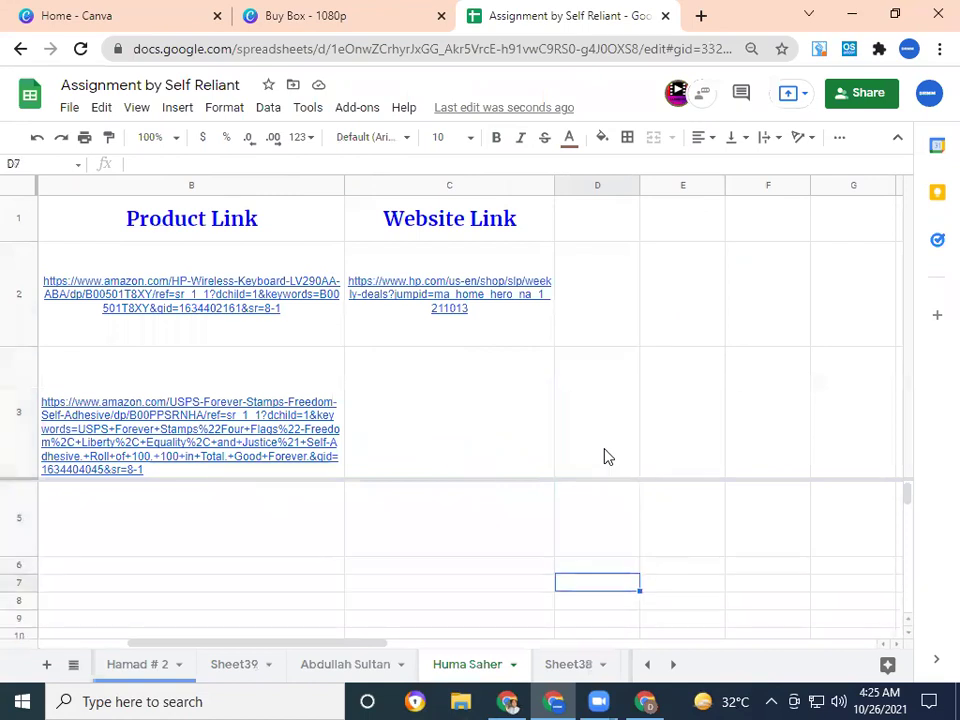
{"action": "key", "text": "Down"}
{"action": "key", "text": "Down"}
{"action": "key", "text": "Down"}
{"action": "key", "text": "Down"}
{"action": "key", "text": "Down"}
{"action": "key", "text": "Down"}
{"action": "key", "text": "Down"}
{"action": "key", "text": "Down"}
{"action": "key", "text": "Down"}
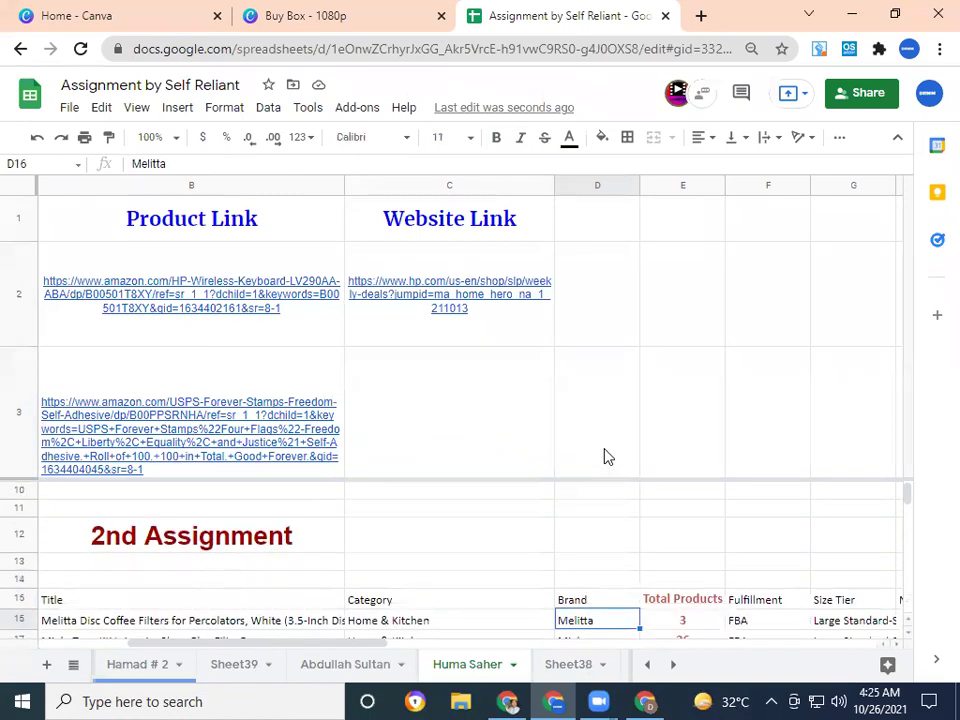
{"action": "key", "text": "Down"}
{"action": "key", "text": "Down"}
{"action": "key", "text": "Down"}
{"action": "key", "text": "Down"}
{"action": "key", "text": "Down"}
{"action": "key", "text": "Down"}
{"action": "key", "text": "Down"}
{"action": "key", "text": "Down"}
{"action": "key", "text": "Down"}
{"action": "key", "text": "Down"}
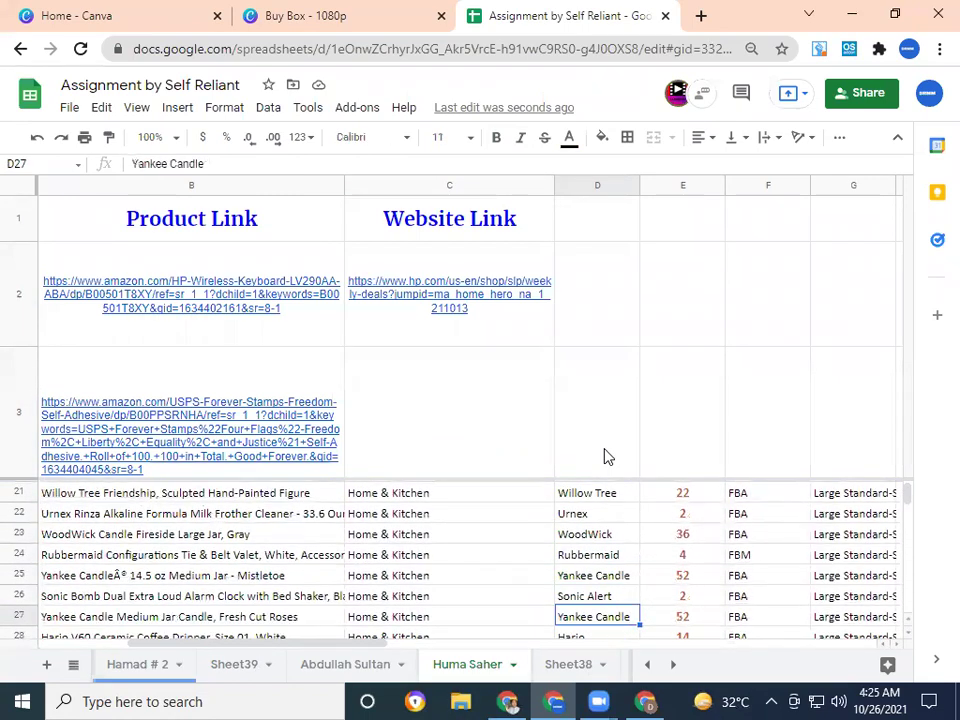
{"action": "key", "text": "Down"}
{"action": "key", "text": "Down"}
{"action": "key", "text": "Down"}
{"action": "key", "text": "Down"}
{"action": "key", "text": "Down"}
{"action": "key", "text": "Down"}
{"action": "key", "text": "Down"}
{"action": "key", "text": "Down"}
{"action": "key", "text": "Down"}
{"action": "key", "text": "Down"}
{"action": "key", "text": "Down"}
{"action": "key", "text": "Down"}
{"action": "key", "text": "Down"}
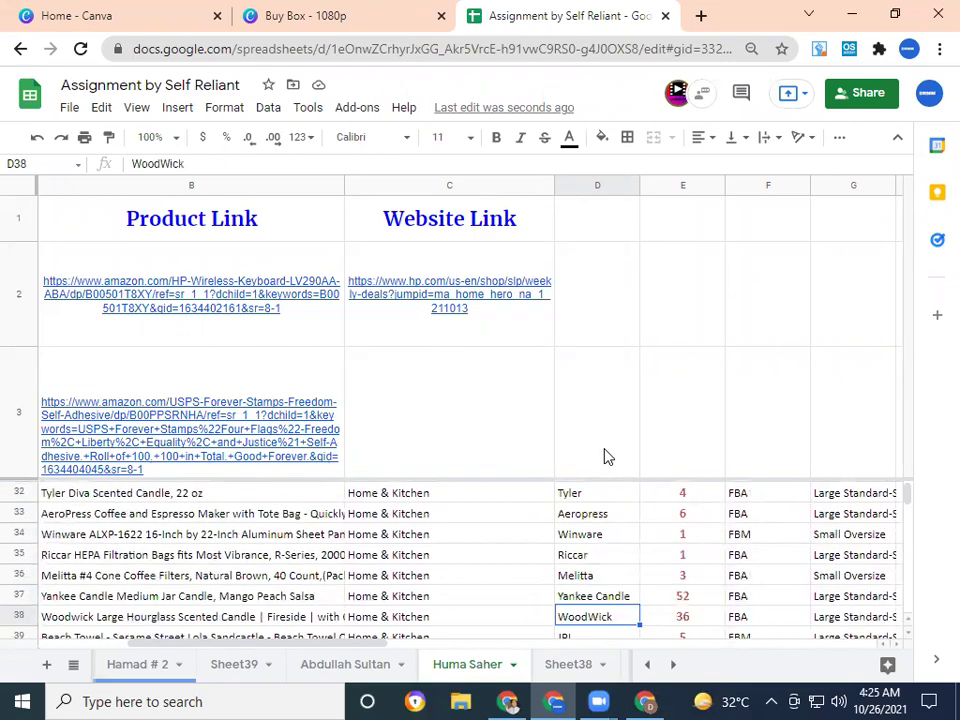
{"action": "key", "text": "Down"}
{"action": "key", "text": "Down"}
{"action": "key", "text": "Down"}
{"action": "key", "text": "Down"}
{"action": "key", "text": "Down"}
{"action": "key", "text": "Down"}
{"action": "key", "text": "Down"}
{"action": "key", "text": "Down"}
{"action": "key", "text": "Down"}
{"action": "key", "text": "Down"}
{"action": "key", "text": "Down"}
{"action": "key", "text": "Down"}
{"action": "key", "text": "Down"}
{"action": "key", "text": "Down"}
{"action": "key", "text": "Down"}
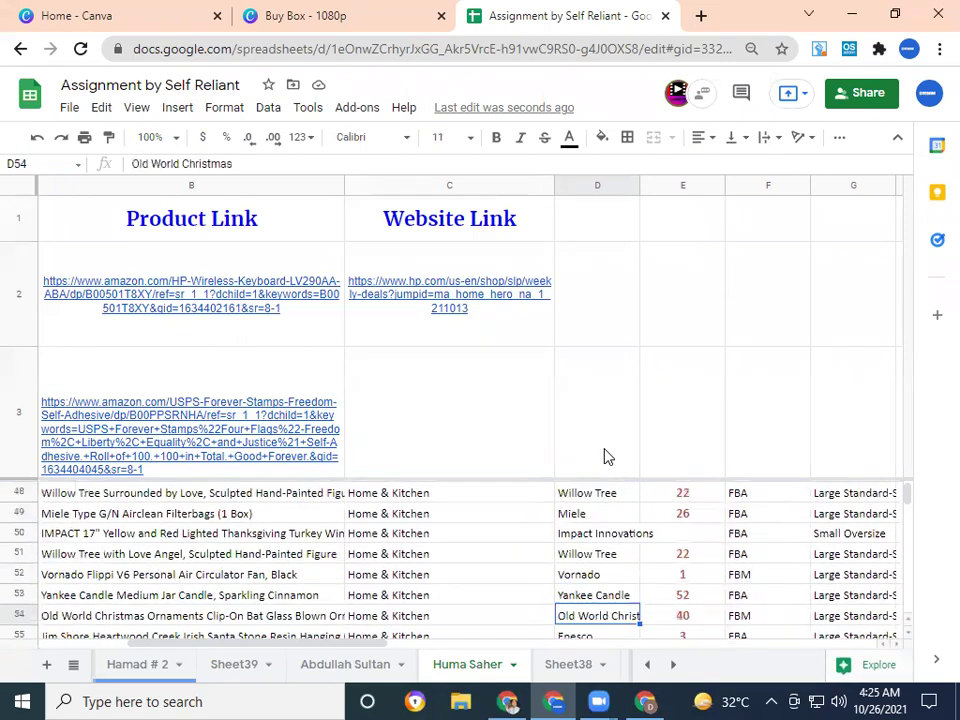
{"action": "key", "text": "Down"}
{"action": "key", "text": "Down"}
{"action": "key", "text": "Down"}
{"action": "key", "text": "Down"}
{"action": "key", "text": "Down"}
{"action": "key", "text": "Down"}
{"action": "key", "text": "Down"}
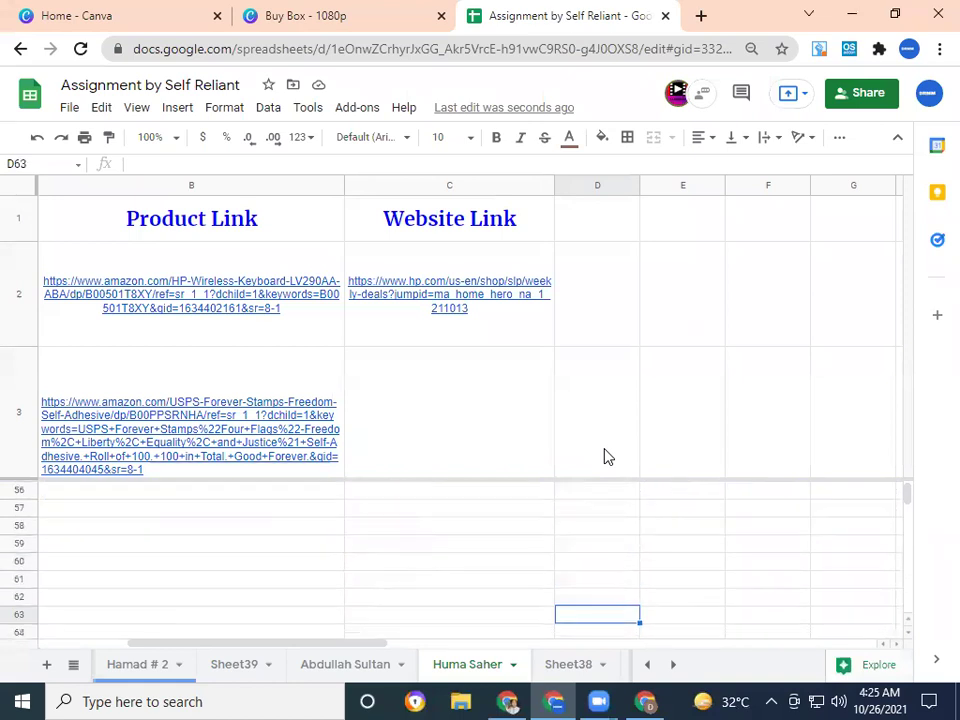
Step: Go back up from the empty rows to the Yankee Candle entry in row 47 of the 2nd Assignment list
{"action": "key", "text": "Up"}
{"action": "key", "text": "Up"}
{"action": "key", "text": "Up"}
{"action": "key", "text": "Up"}
{"action": "key", "text": "Up"}
{"action": "key", "text": "Up"}
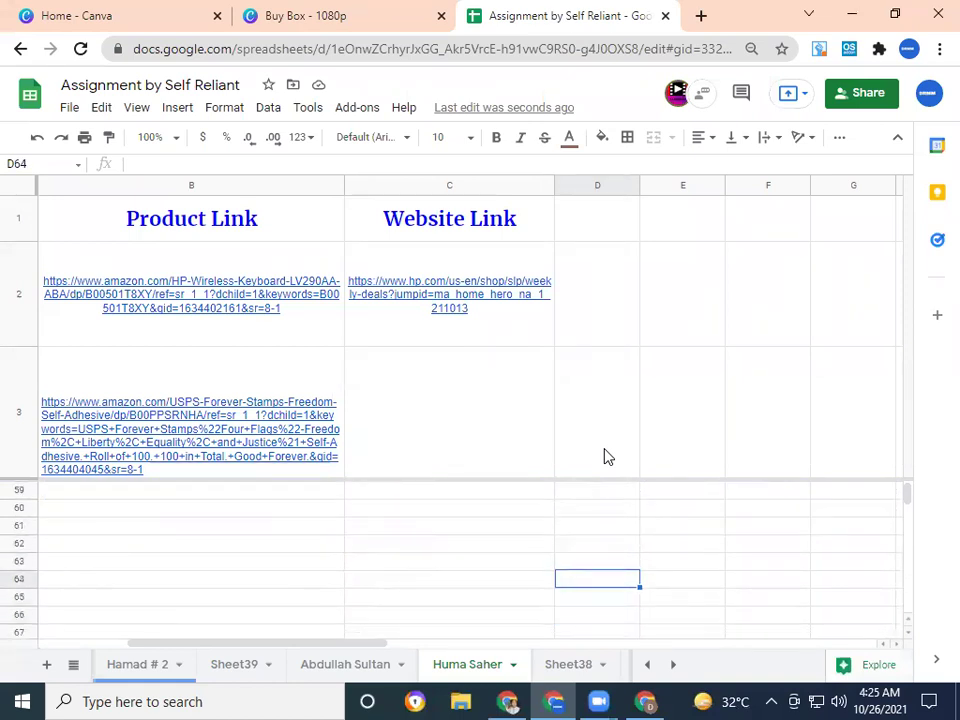
{"action": "key", "text": "Up"}
{"action": "key", "text": "Up"}
{"action": "key", "text": "Up"}
{"action": "key", "text": "Up"}
{"action": "key", "text": "Up"}
{"action": "key", "text": "Up"}
{"action": "key", "text": "Up"}
{"action": "key", "text": "Up"}
{"action": "key", "text": "Up"}
{"action": "key", "text": "Up"}
{"action": "key", "text": "Up"}
{"action": "key", "text": "Up"}
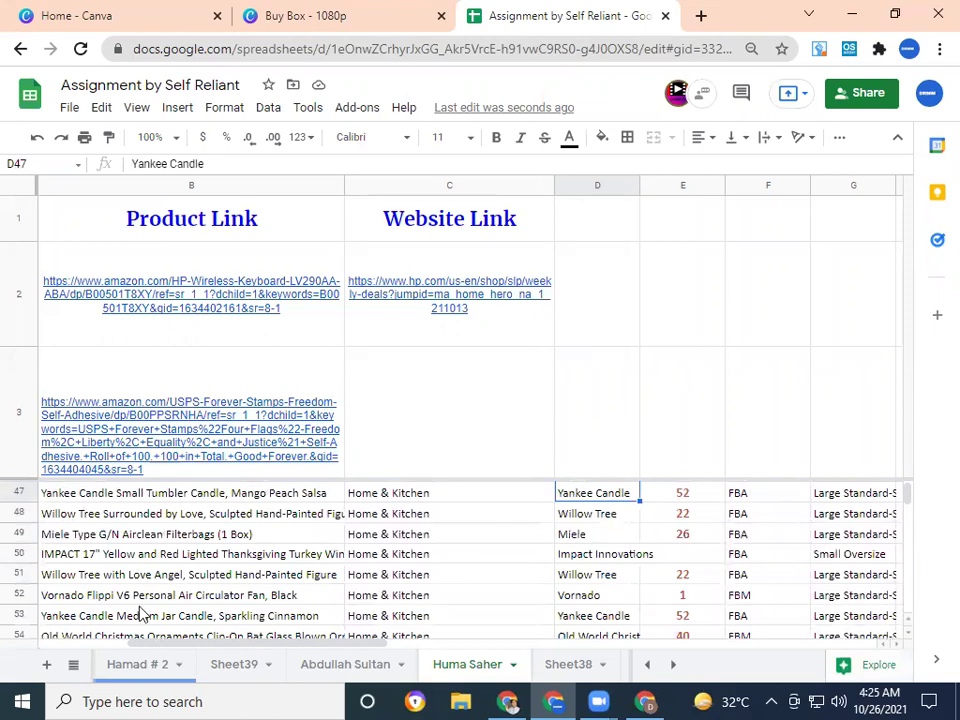
Step: Open the trainee sheet directly after Sheet38, containing Assignment #01 on manual hunting
{"action": "left_click", "coordinate": [73, 668]}
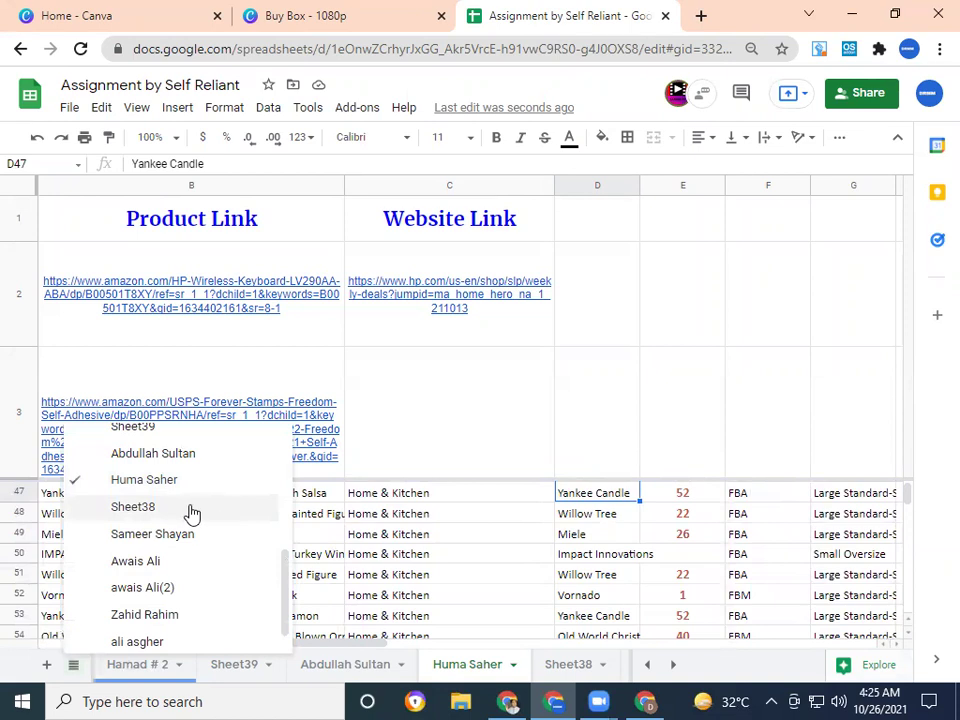
{"action": "left_click", "coordinate": [217, 547]}
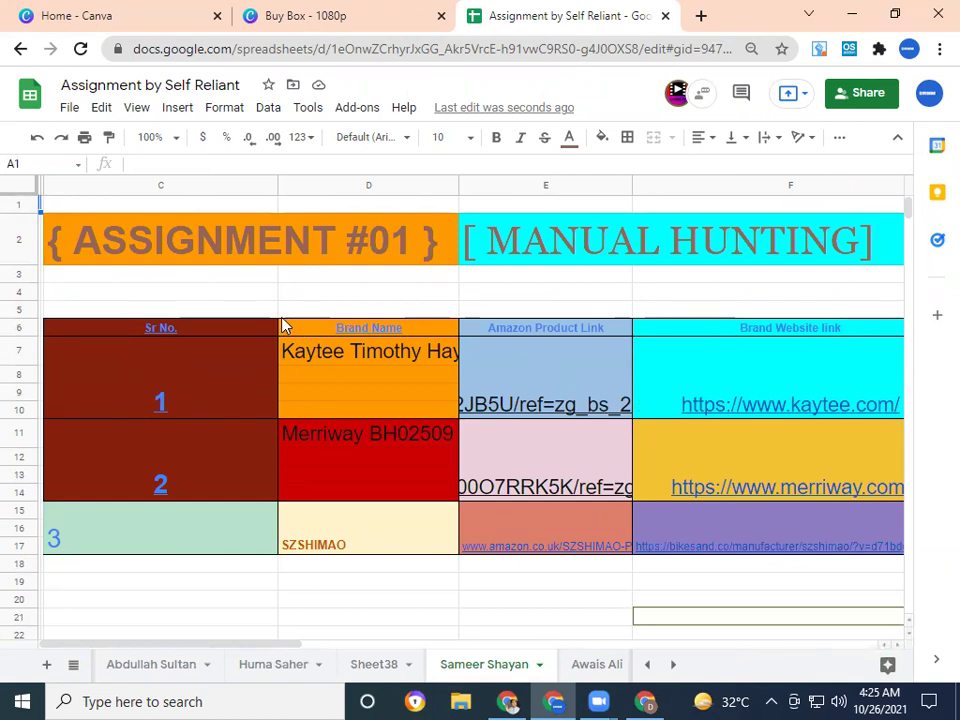
Step: Review the Kaytee Timothy Hay entry in rows 7 to 10 across its brand name, Amazon product link and brand website columns
{"action": "left_click", "coordinate": [226, 389]}
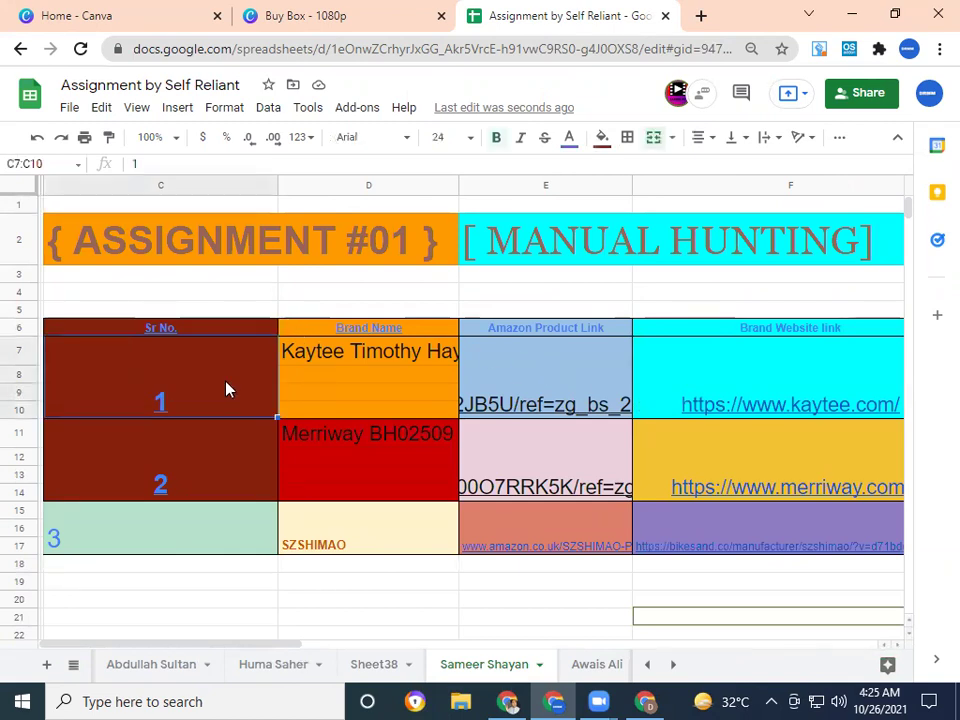
{"action": "key", "text": "Right"}
{"action": "key", "text": "Right"}
{"action": "key", "text": "Right"}
{"action": "key", "text": "Right"}
{"action": "key", "text": "Left"}
{"action": "key", "text": "Left"}
{"action": "key", "text": "Left"}
{"action": "key", "text": "Left"}
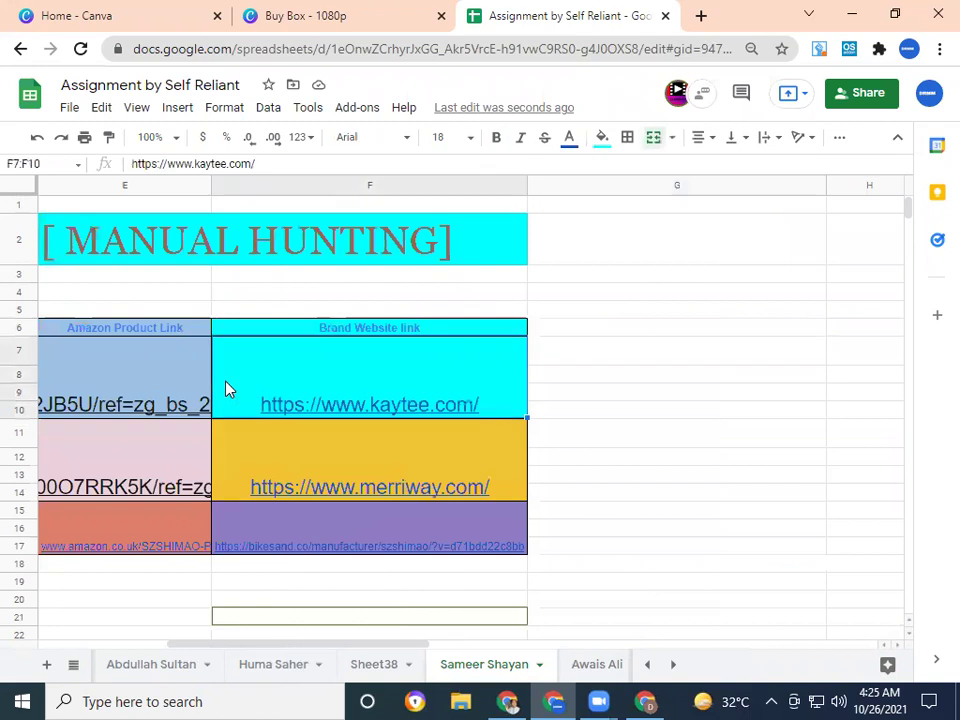
Step: Review the Merriway BH02509 entry in rows 11 to 14 across all its columns and return to its serial number
{"action": "key", "text": "Down"}
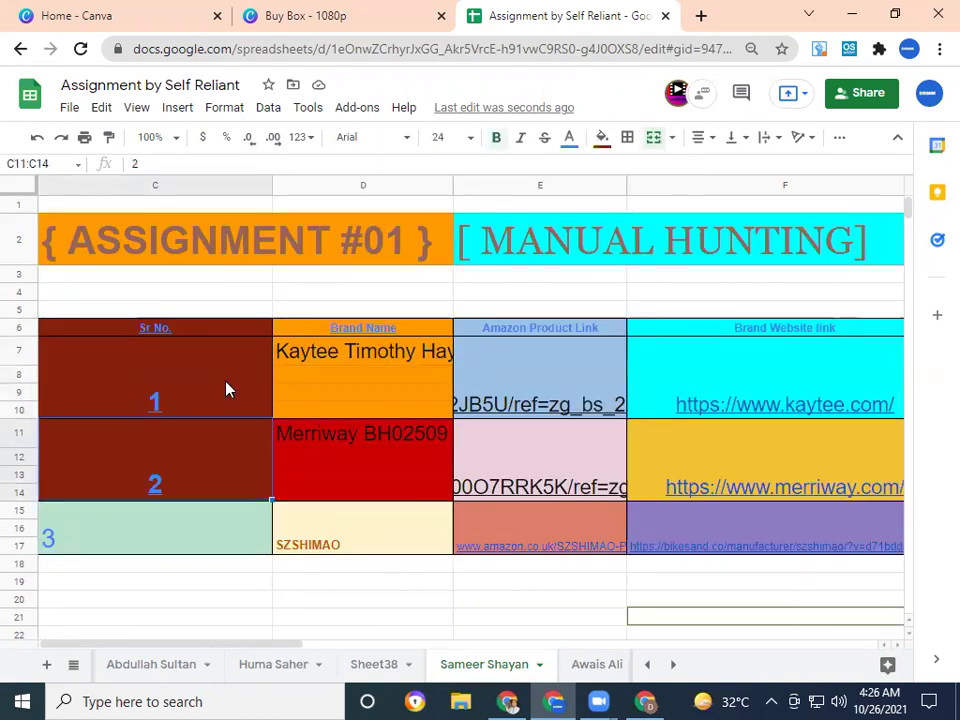
{"action": "key", "text": "Right"}
{"action": "key", "text": "Right"}
{"action": "key", "text": "Right"}
{"action": "key", "text": "Right"}
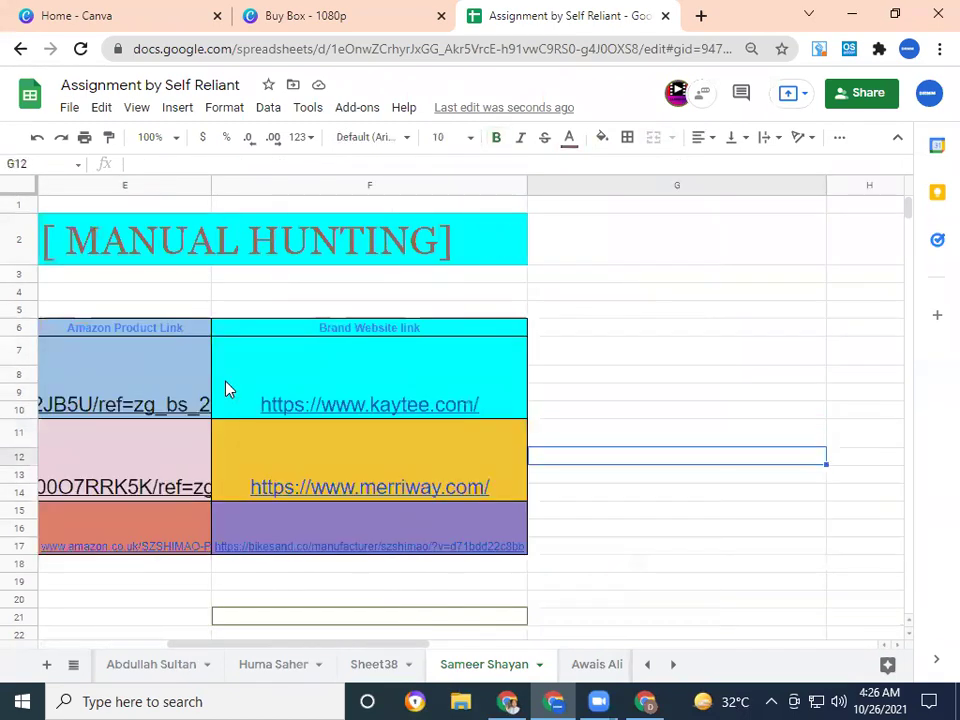
{"action": "key", "text": "Left"}
{"action": "key", "text": "Left"}
{"action": "key", "text": "Left"}
{"action": "key", "text": "Left"}
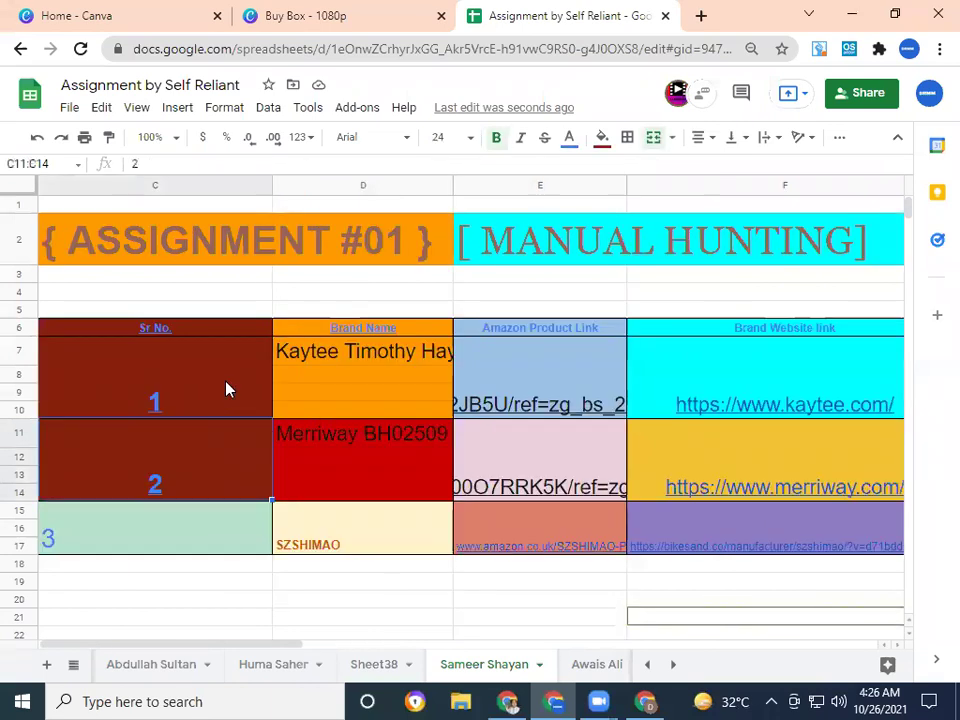
Step: Check the SZSHIMAO entry in rows 15 to 17 up to its Amazon product link
{"action": "key", "text": "Down"}
{"action": "key", "text": "Right"}
{"action": "key", "text": "Right"}
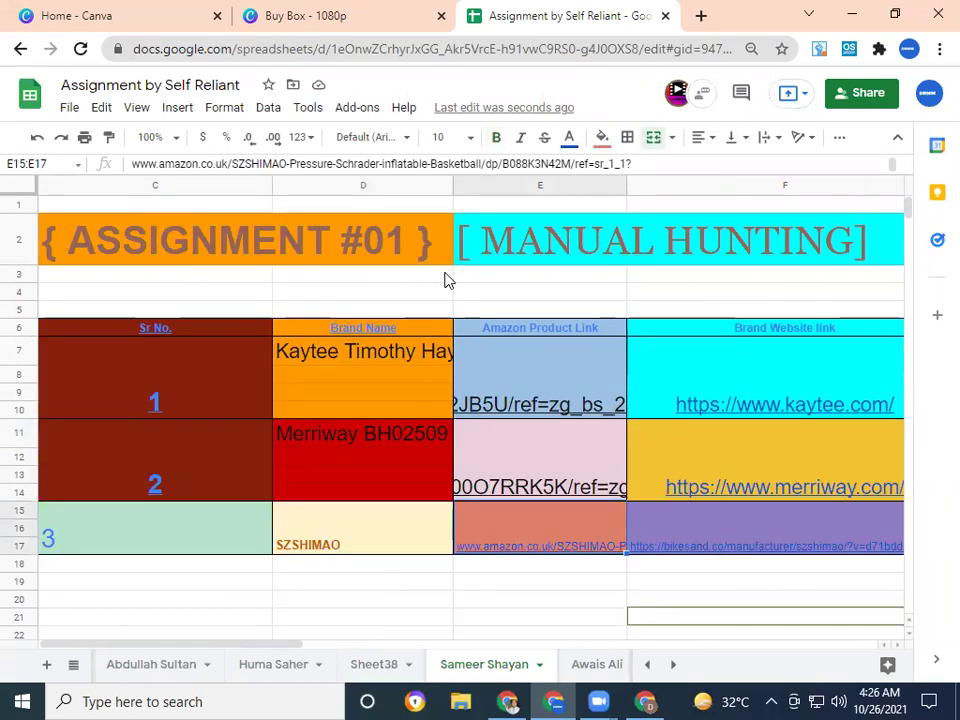
Step: Open the Kaytee entry's Amazon product link and look over the listing, dismissing the incoming AnyDesk session request
{"action": "mouse_move", "coordinate": [562, 414]}
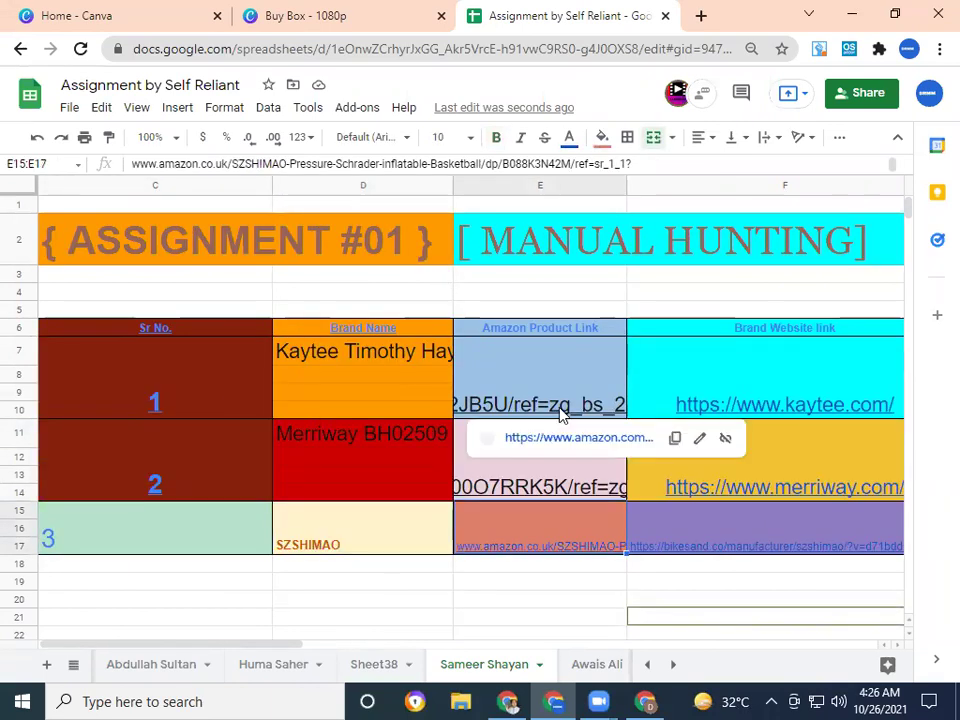
{"action": "left_click", "coordinate": [599, 444]}
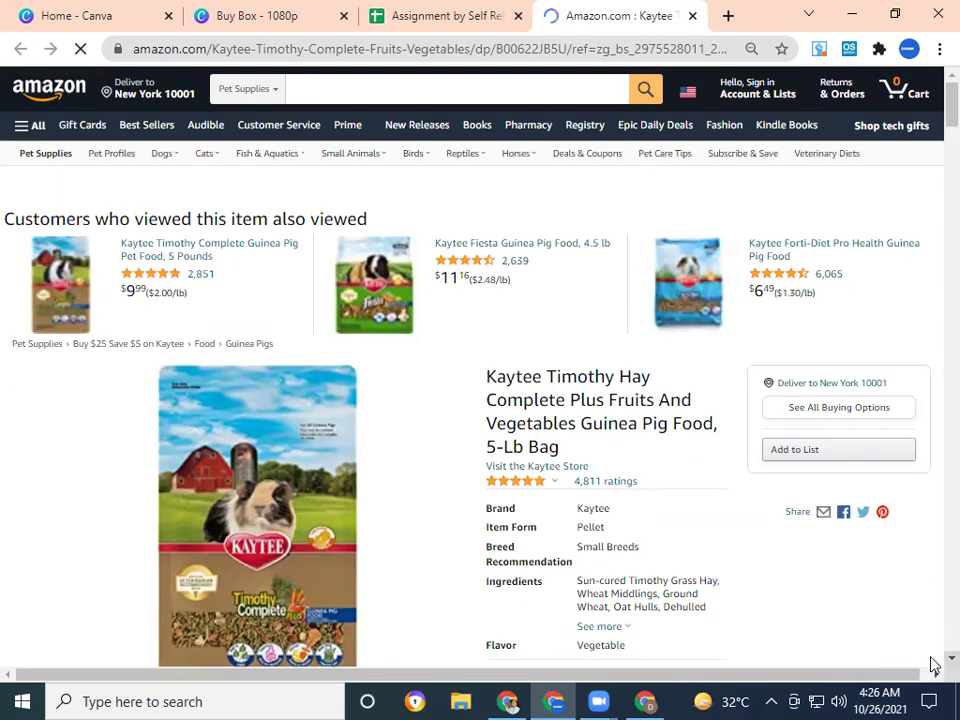
{"action": "scroll", "coordinate": [933, 665], "scroll_direction": "down", "scroll_amount": 3}
{"action": "scroll", "coordinate": [933, 665], "scroll_direction": "down", "scroll_amount": 6}
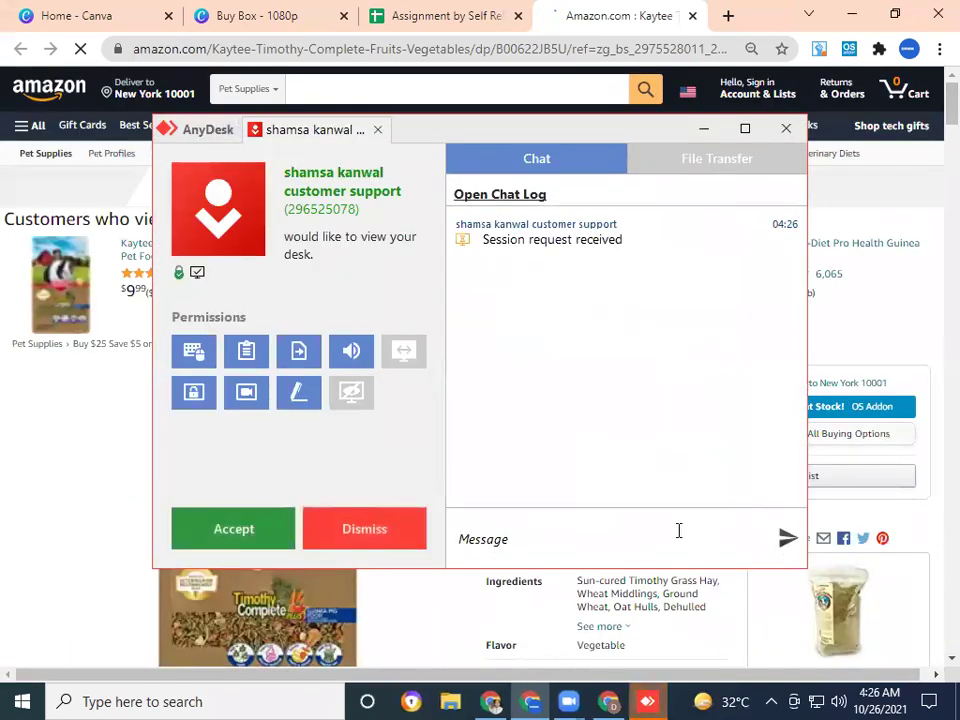
{"action": "left_click", "coordinate": [390, 532]}
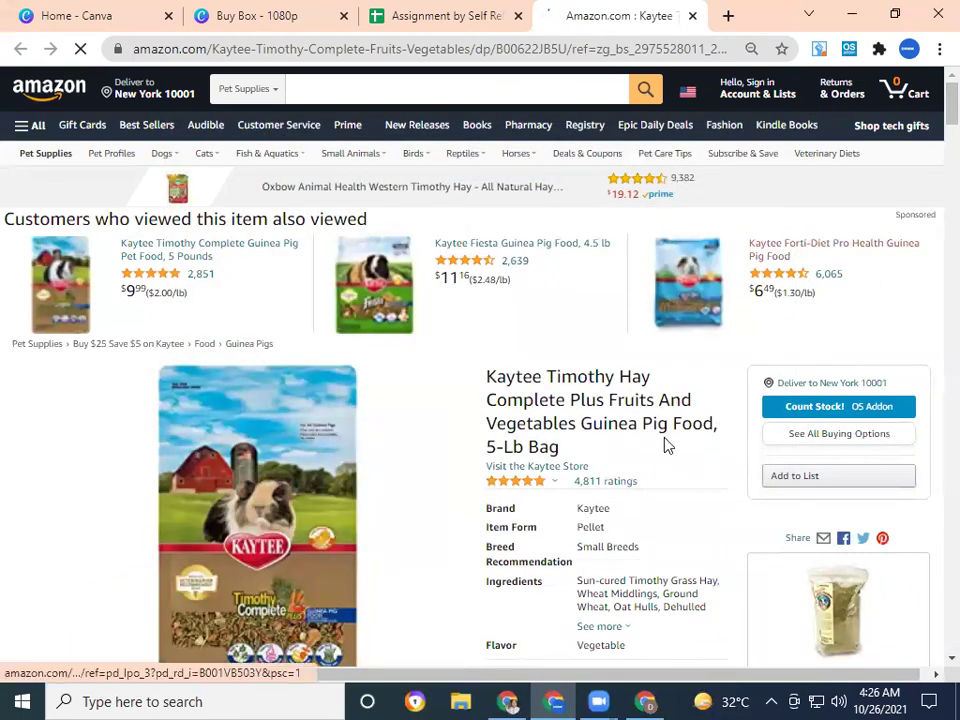
{"action": "scroll", "coordinate": [930, 660], "scroll_direction": "down", "scroll_amount": 3}
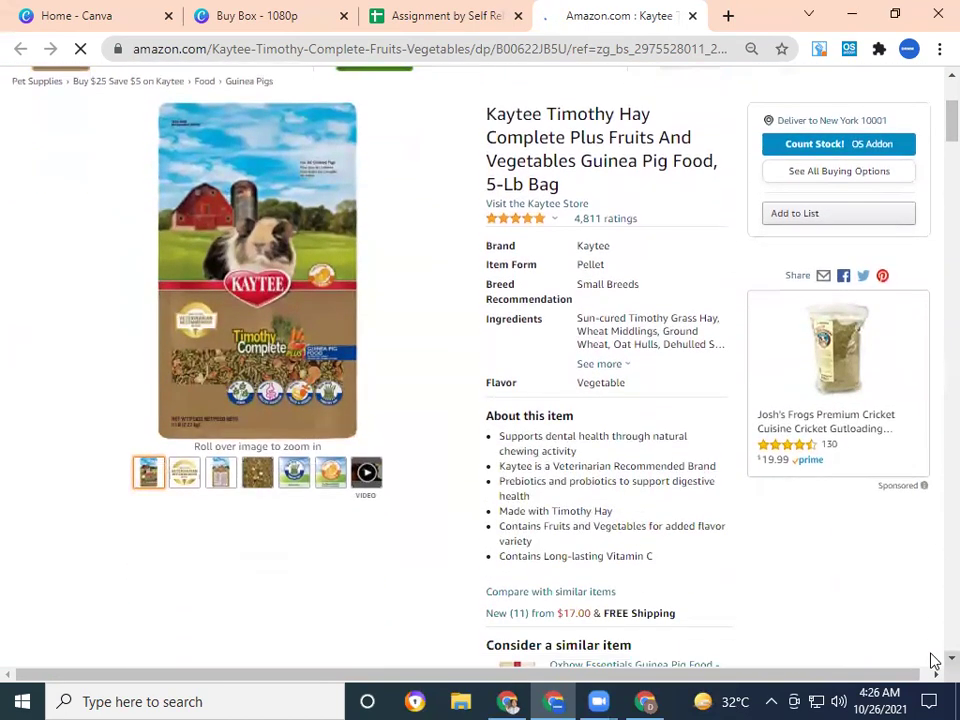
{"action": "scroll", "coordinate": [930, 660], "scroll_direction": "down", "scroll_amount": 1}
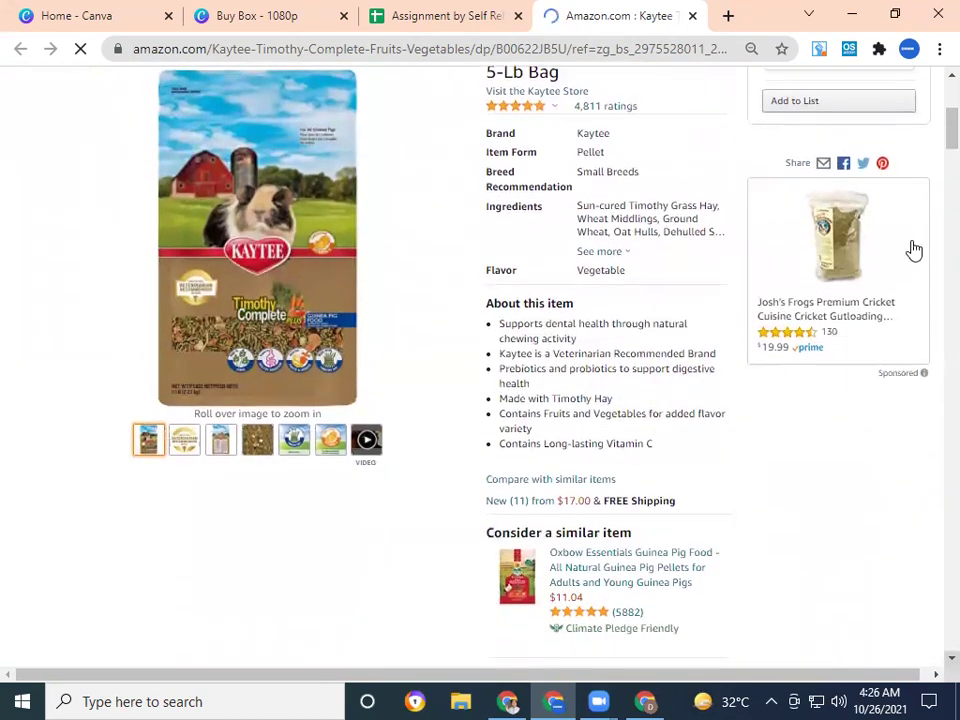
{"action": "scroll", "coordinate": [933, 80], "scroll_direction": "up", "scroll_amount": 1}
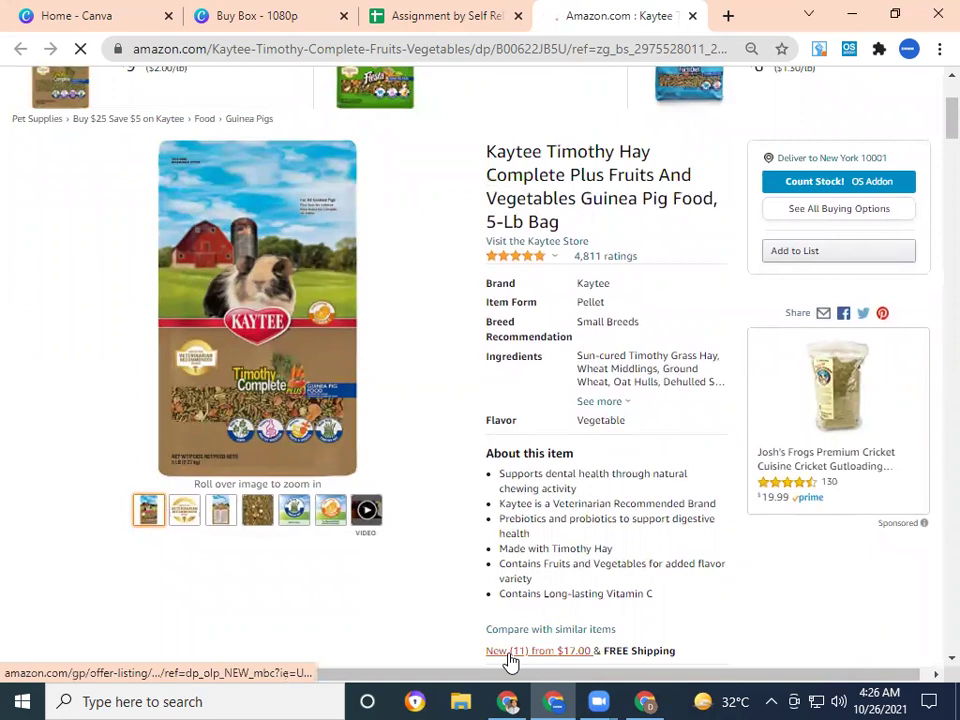
Step: Examine all new seller offers for the Kaytee guinea pig food, then close the offer list and the product page
{"action": "left_click", "coordinate": [614, 625]}
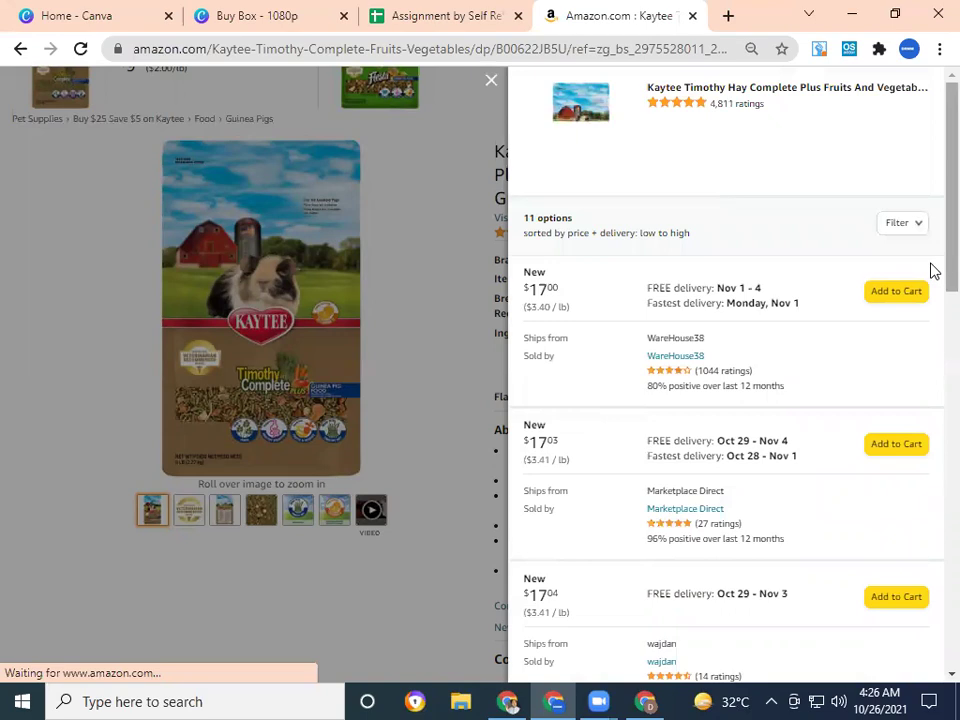
{"action": "scroll", "coordinate": [932, 293], "scroll_direction": "down", "scroll_amount": 3}
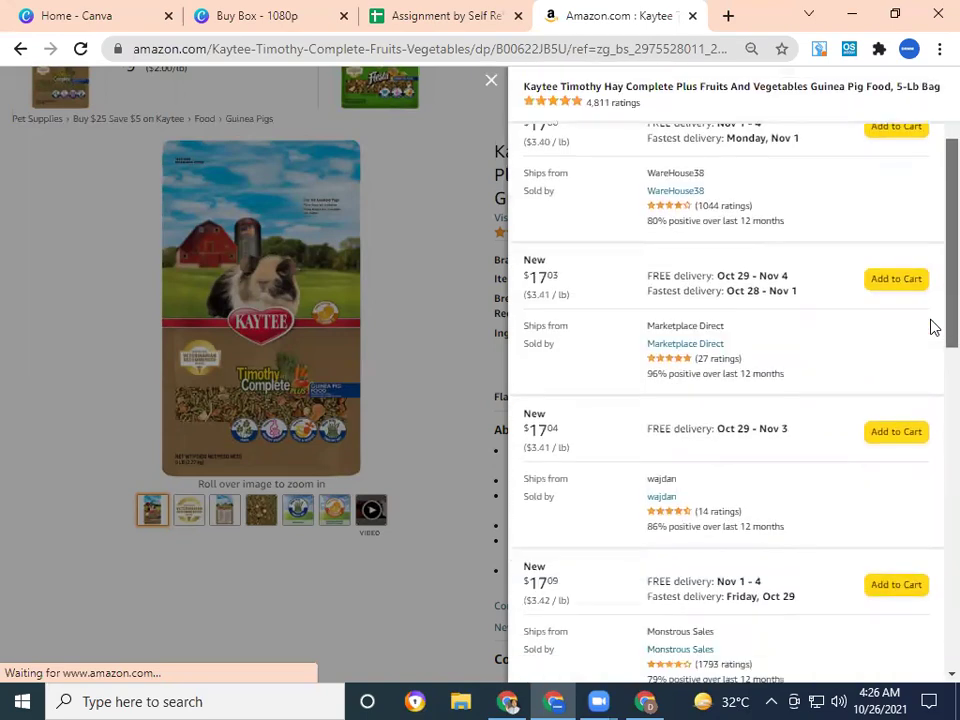
{"action": "scroll", "coordinate": [932, 327], "scroll_direction": "down", "scroll_amount": 1}
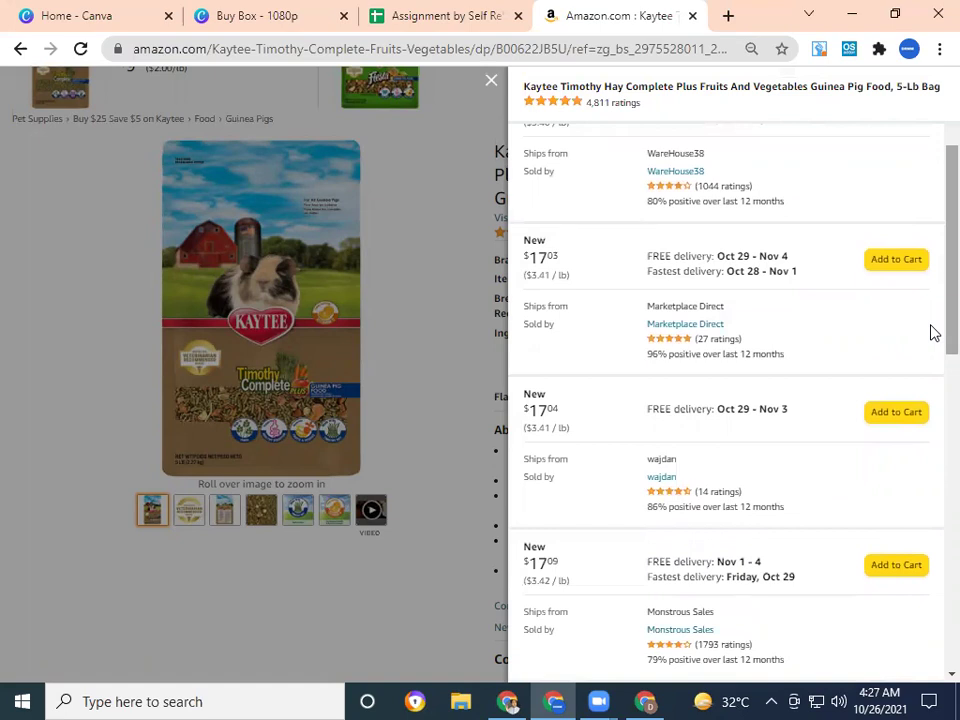
{"action": "scroll", "coordinate": [932, 340], "scroll_direction": "down", "scroll_amount": 2}
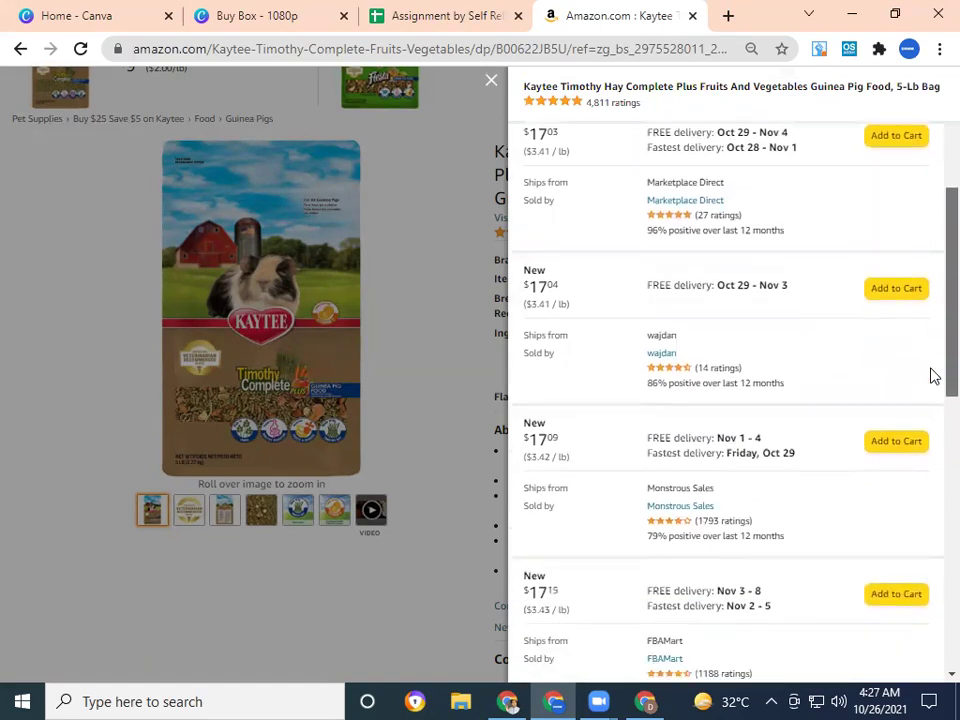
{"action": "scroll", "coordinate": [932, 390], "scroll_direction": "down", "scroll_amount": 2}
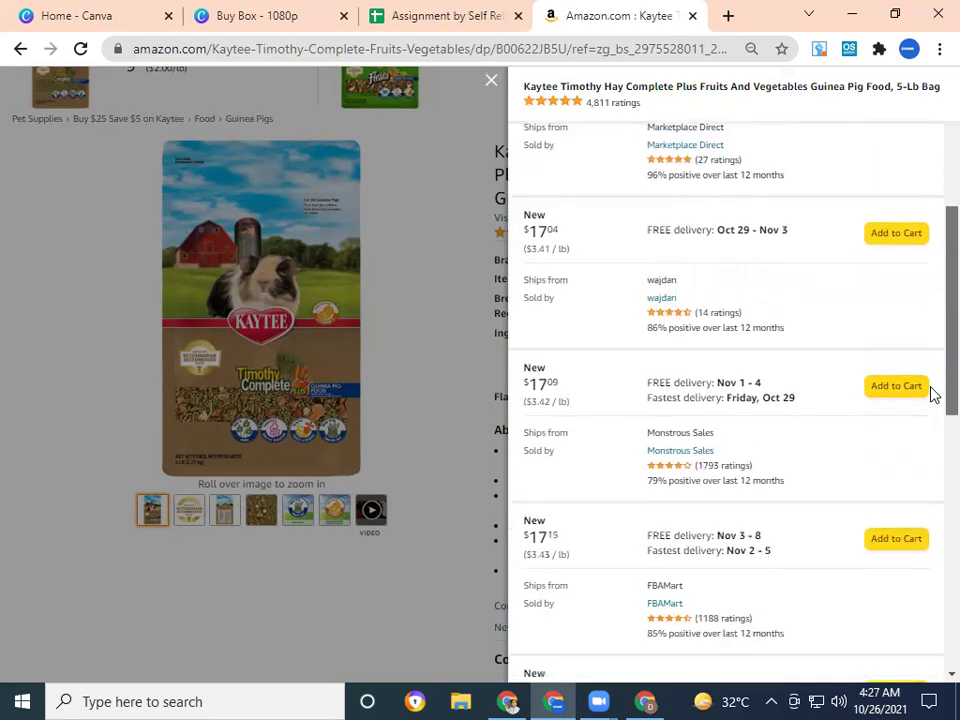
{"action": "scroll", "coordinate": [932, 420], "scroll_direction": "down", "scroll_amount": 3}
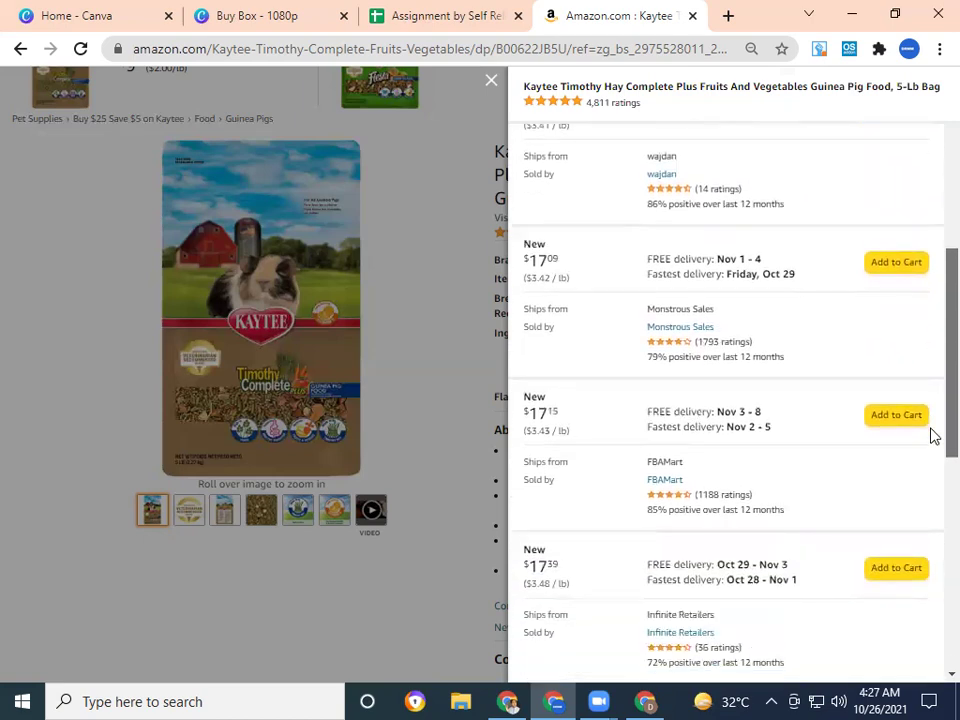
{"action": "scroll", "coordinate": [932, 465], "scroll_direction": "down", "scroll_amount": 1}
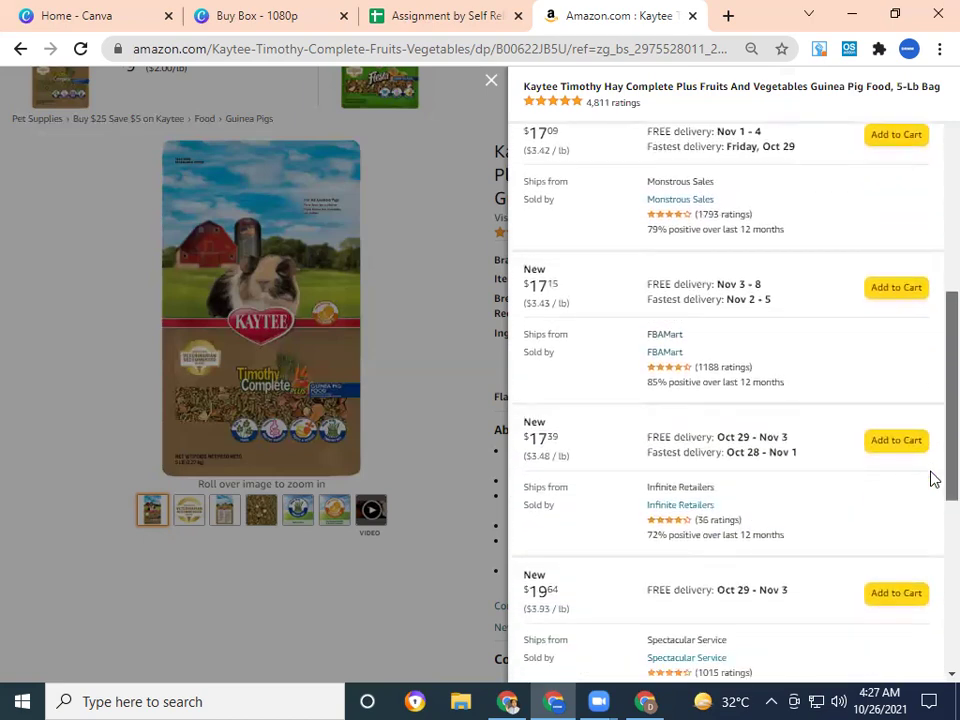
{"action": "scroll", "coordinate": [932, 490], "scroll_direction": "down", "scroll_amount": 3}
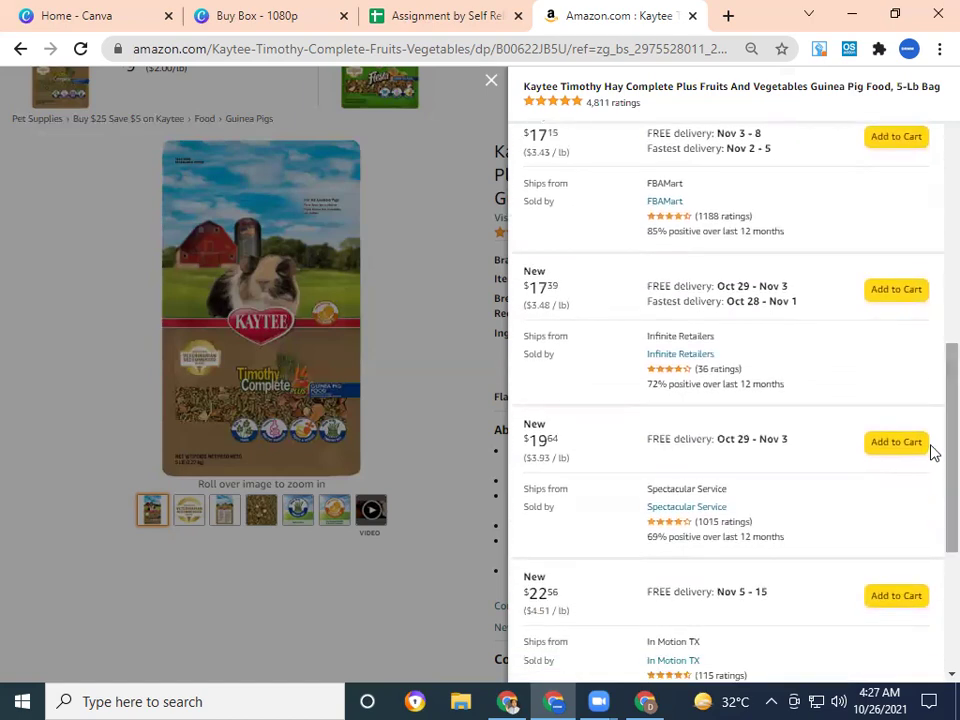
{"action": "scroll", "coordinate": [933, 430], "scroll_direction": "down", "scroll_amount": 3}
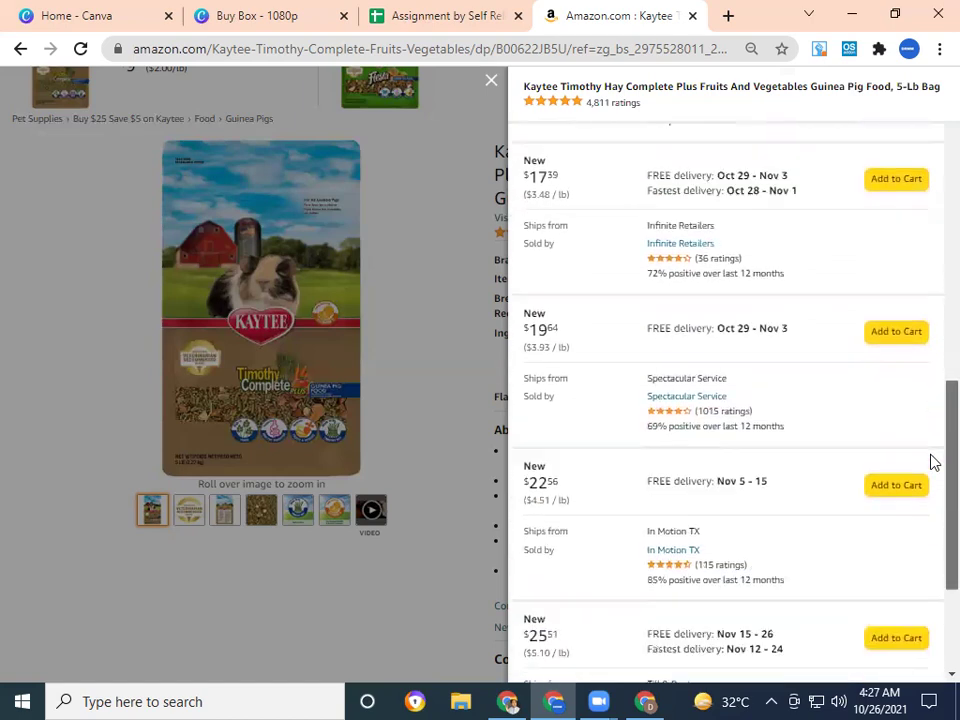
{"action": "scroll", "coordinate": [932, 479], "scroll_direction": "down", "scroll_amount": 3}
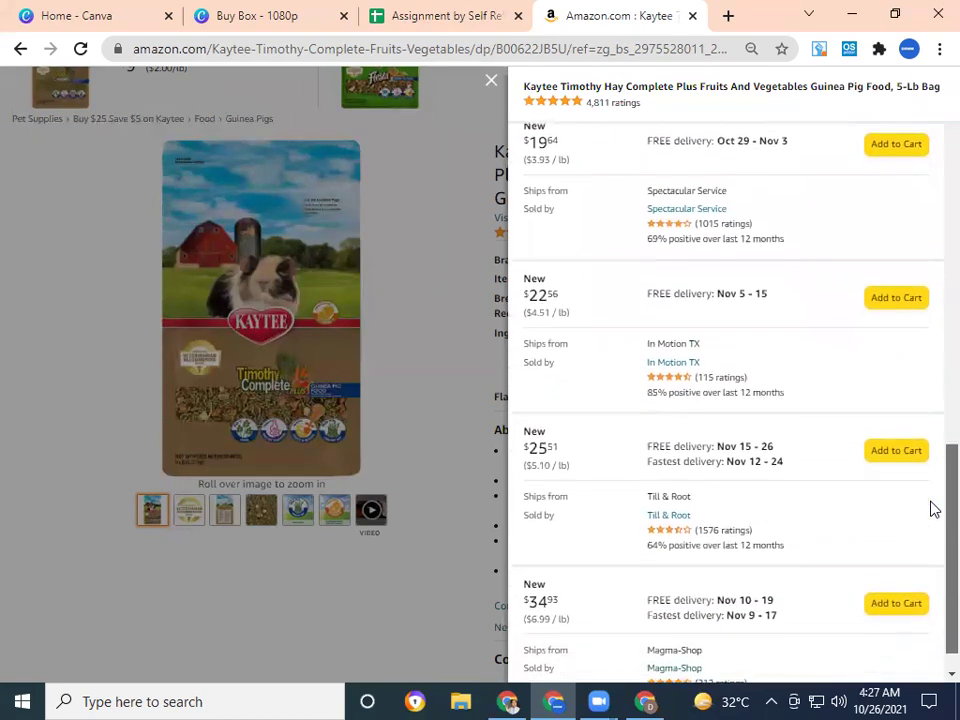
{"action": "scroll", "coordinate": [931, 550], "scroll_direction": "down", "scroll_amount": 3}
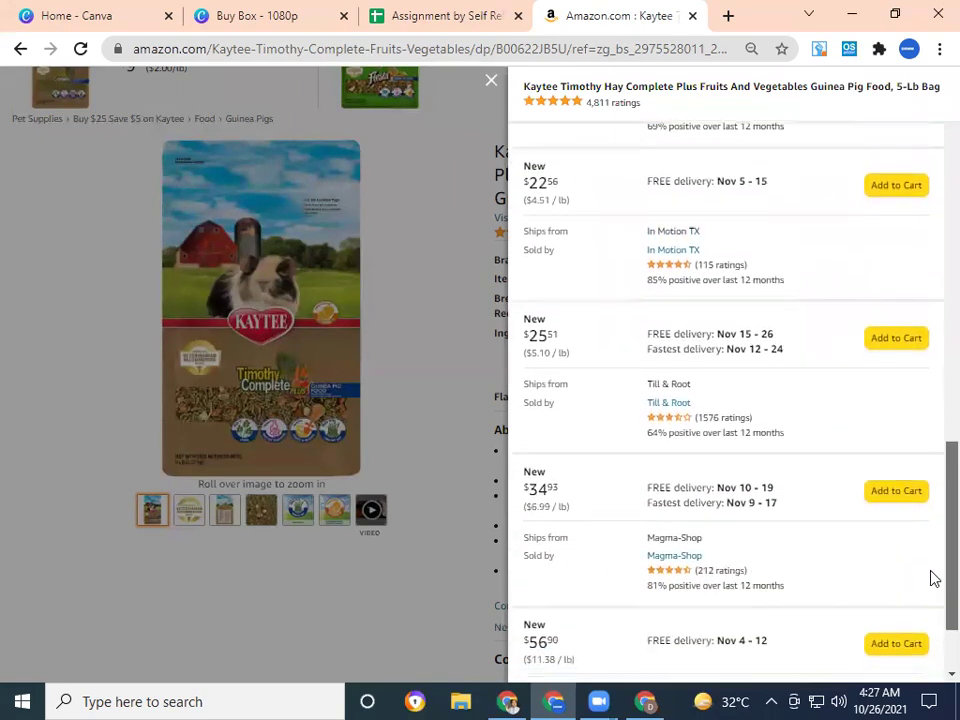
{"action": "scroll", "coordinate": [932, 640], "scroll_direction": "down", "scroll_amount": 3}
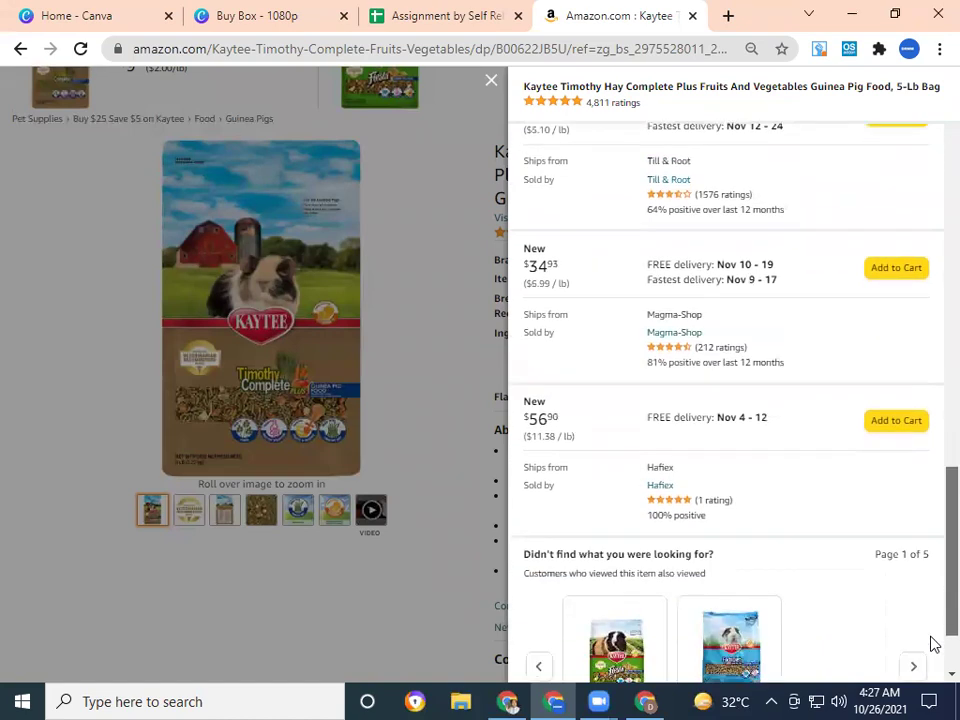
{"action": "scroll", "coordinate": [932, 660], "scroll_direction": "up", "scroll_amount": 15}
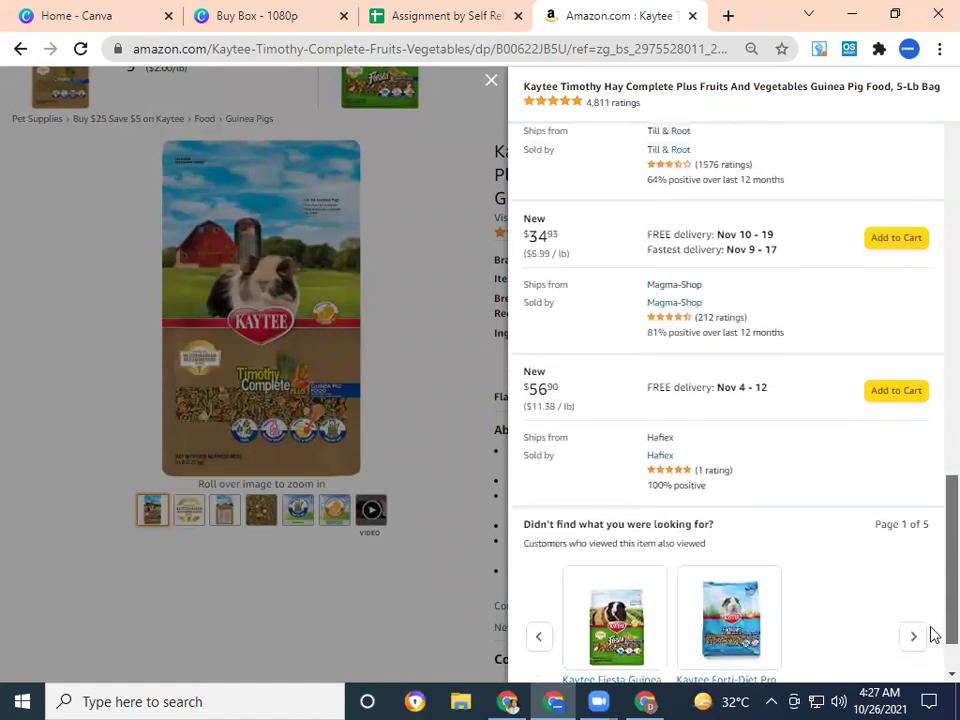
{"action": "left_click", "coordinate": [491, 81]}
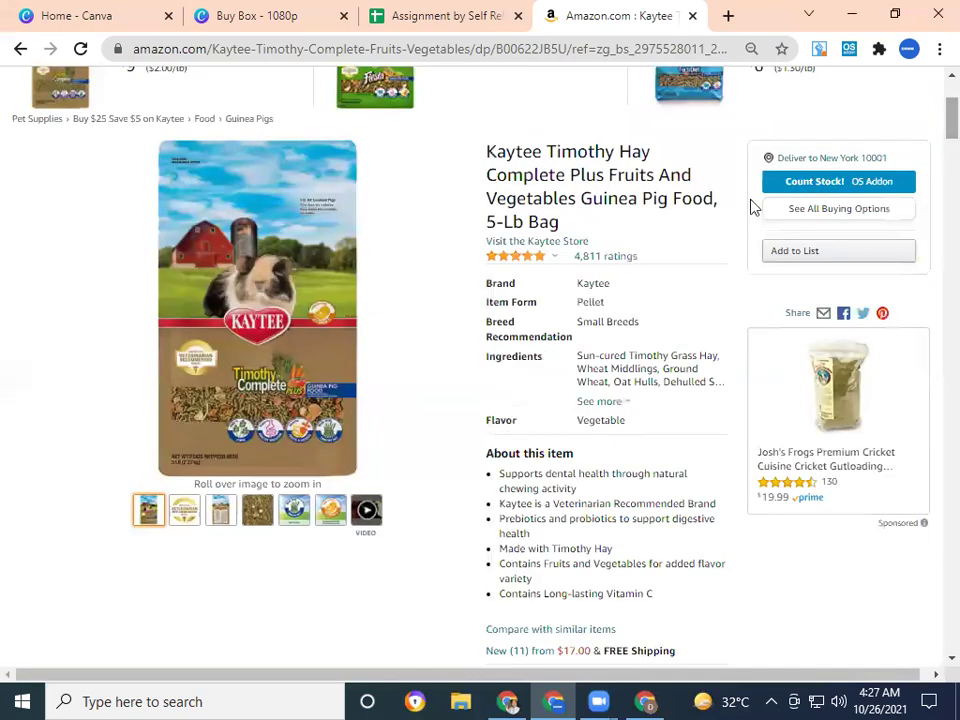
{"action": "left_click", "coordinate": [692, 15]}
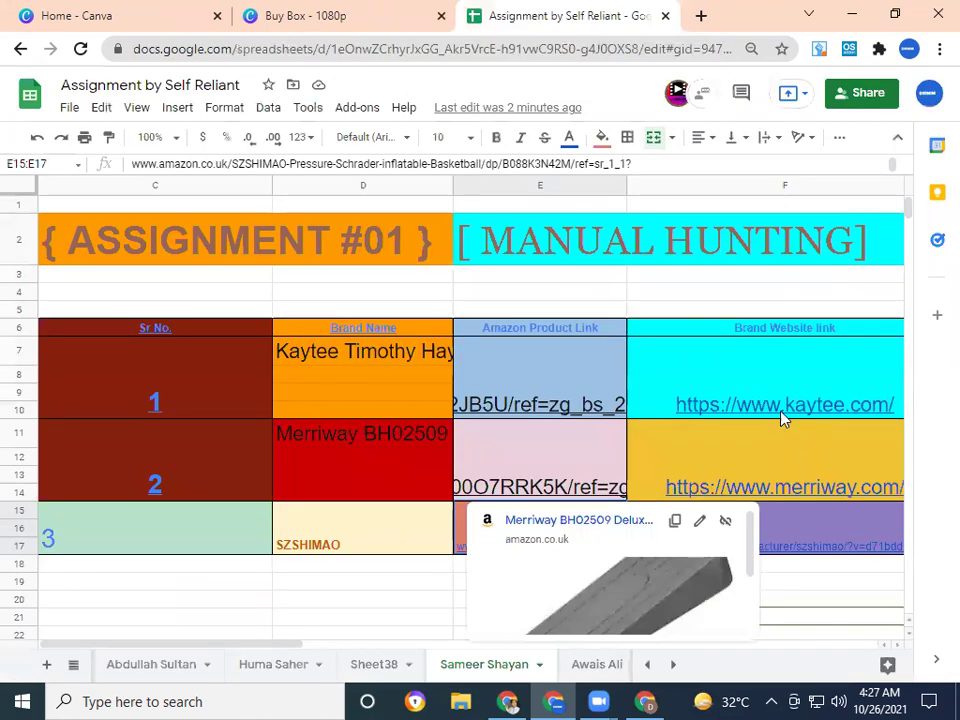
Step: Open the Kaytee entry's brand website, look through its home page down to the contact section, and close the site
{"action": "mouse_move", "coordinate": [782, 407]}
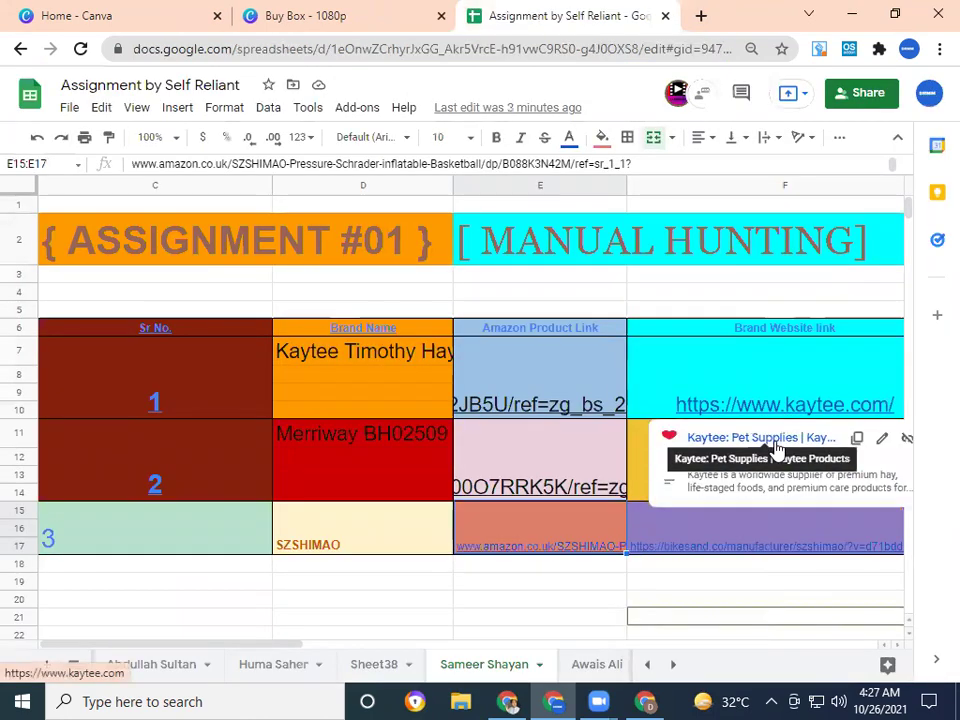
{"action": "left_click", "coordinate": [777, 446]}
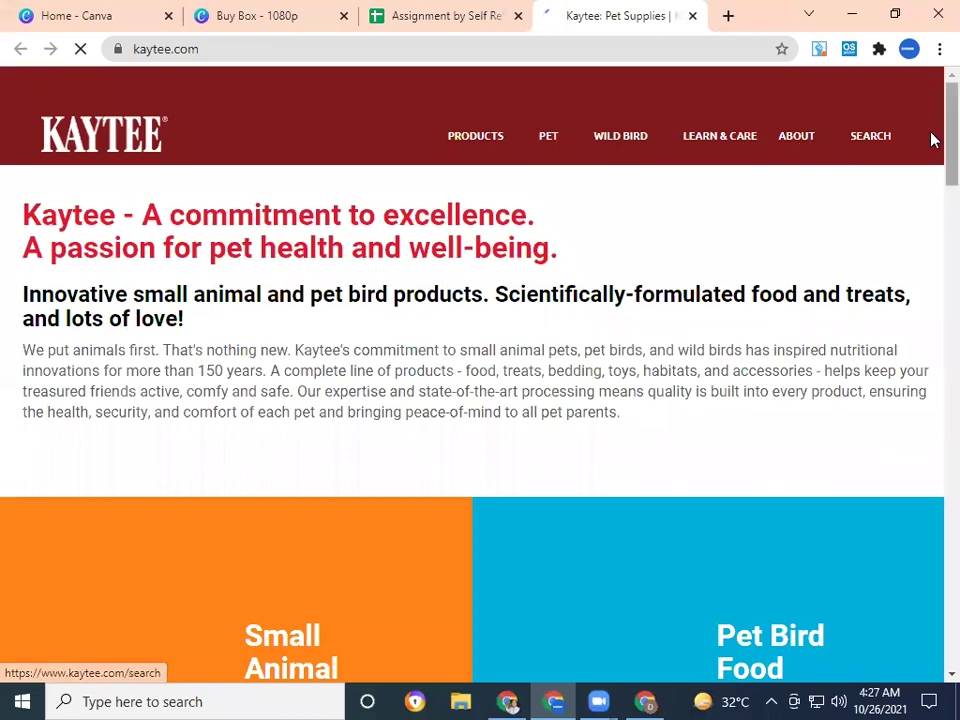
{"action": "scroll", "coordinate": [933, 180], "scroll_direction": "down", "scroll_amount": 5}
{"action": "left_click_drag", "start_coordinate": [930, 282], "coordinate": [933, 544]}
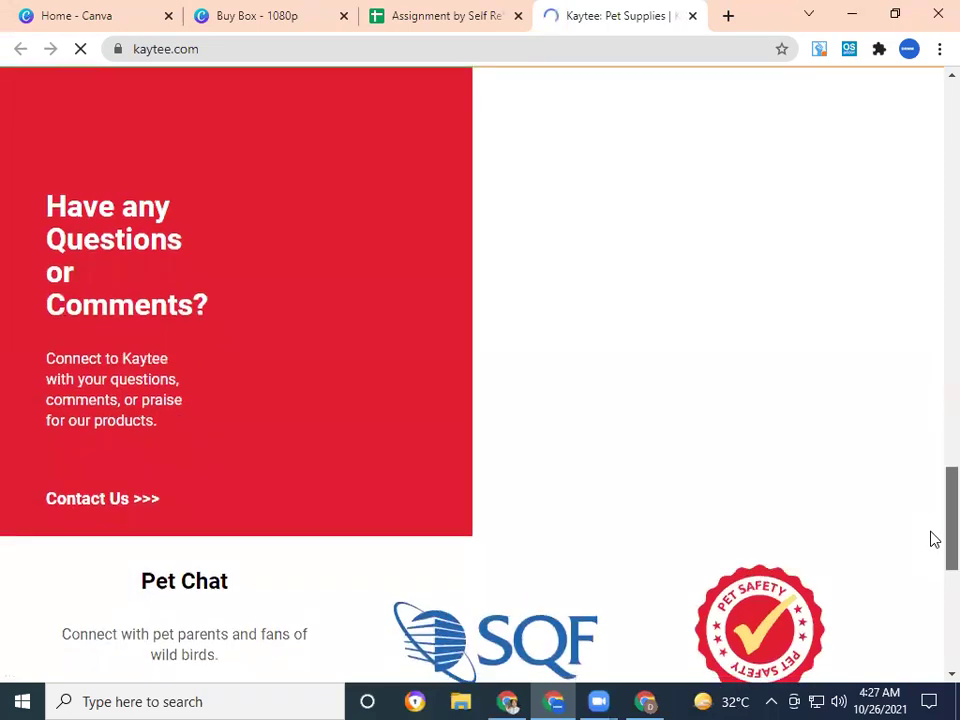
{"action": "scroll", "coordinate": [934, 560], "scroll_direction": "down", "scroll_amount": 6}
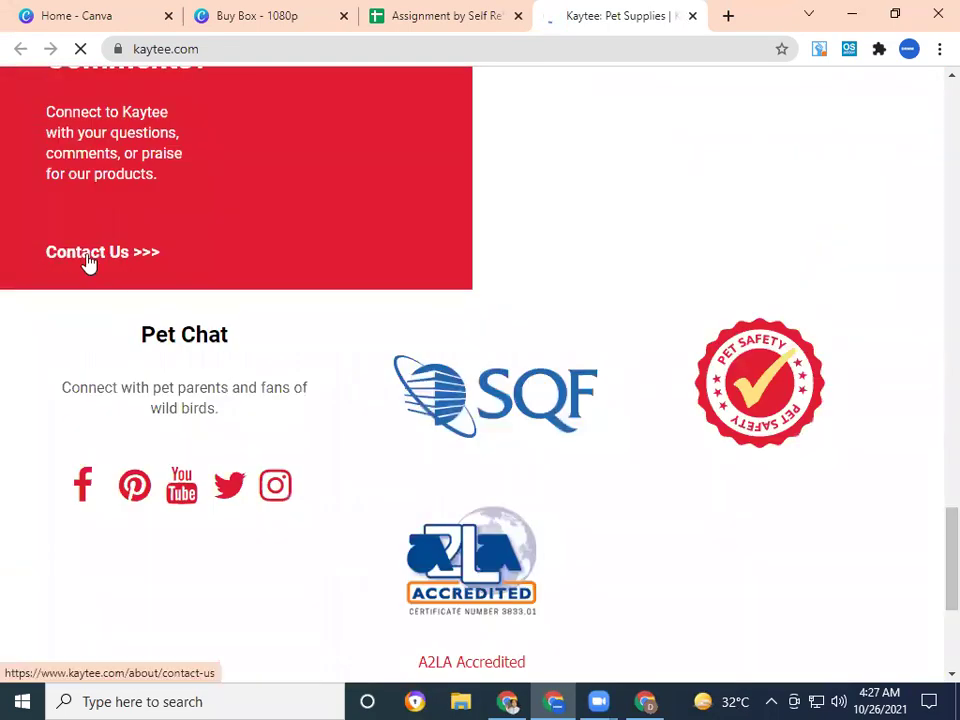
{"action": "left_click", "coordinate": [692, 16]}
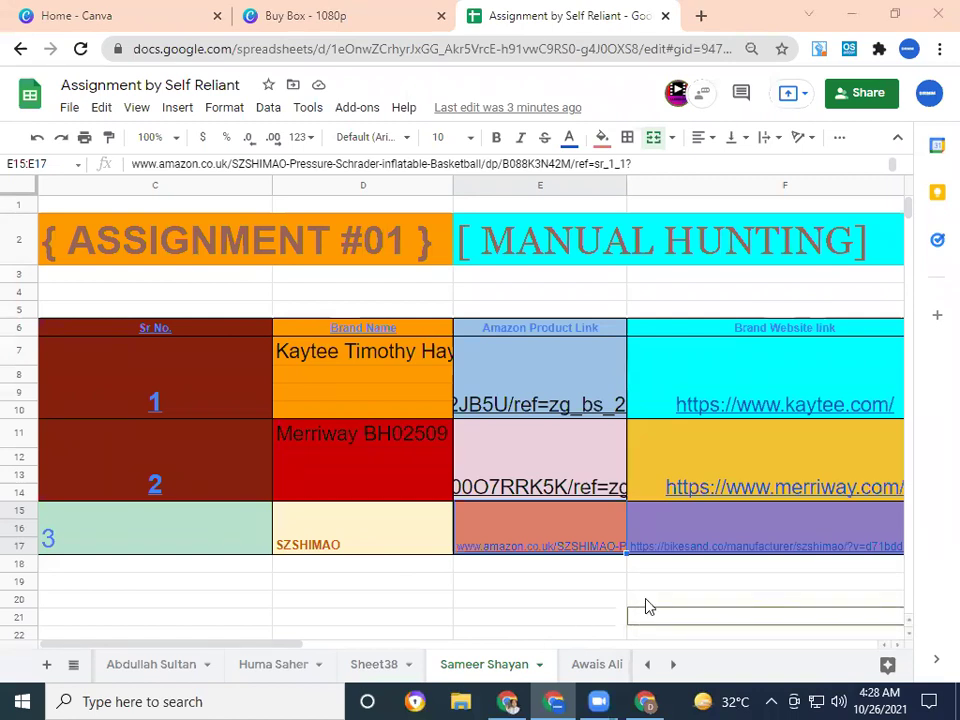
Step: Open the trainee sheet directly after the current manual hunting sheet
{"action": "left_click", "coordinate": [73, 664]}
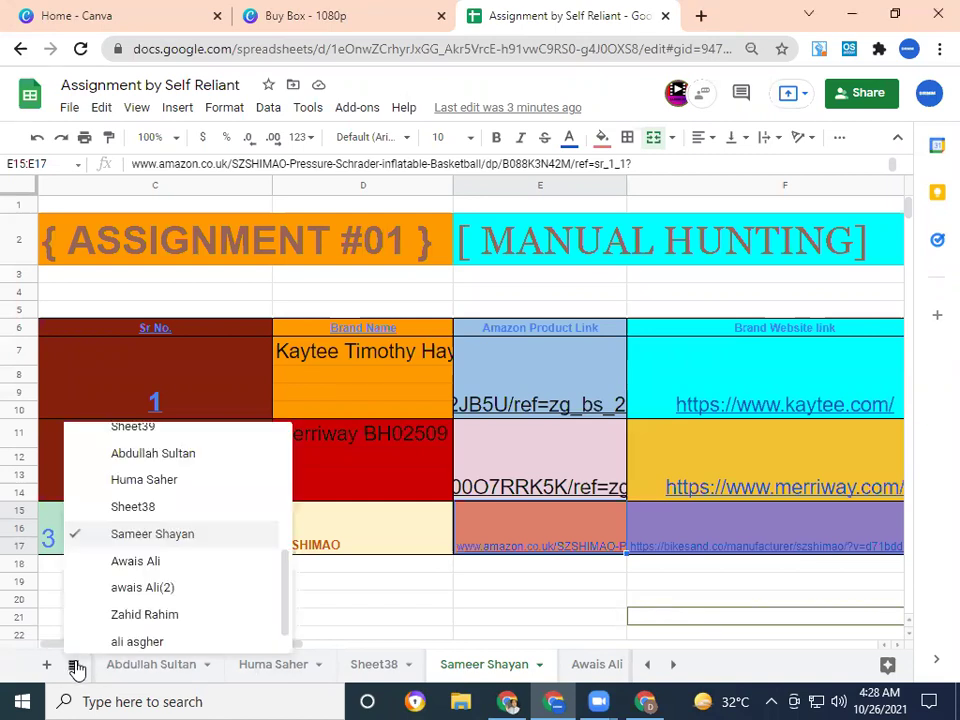
{"action": "left_click", "coordinate": [140, 562]}
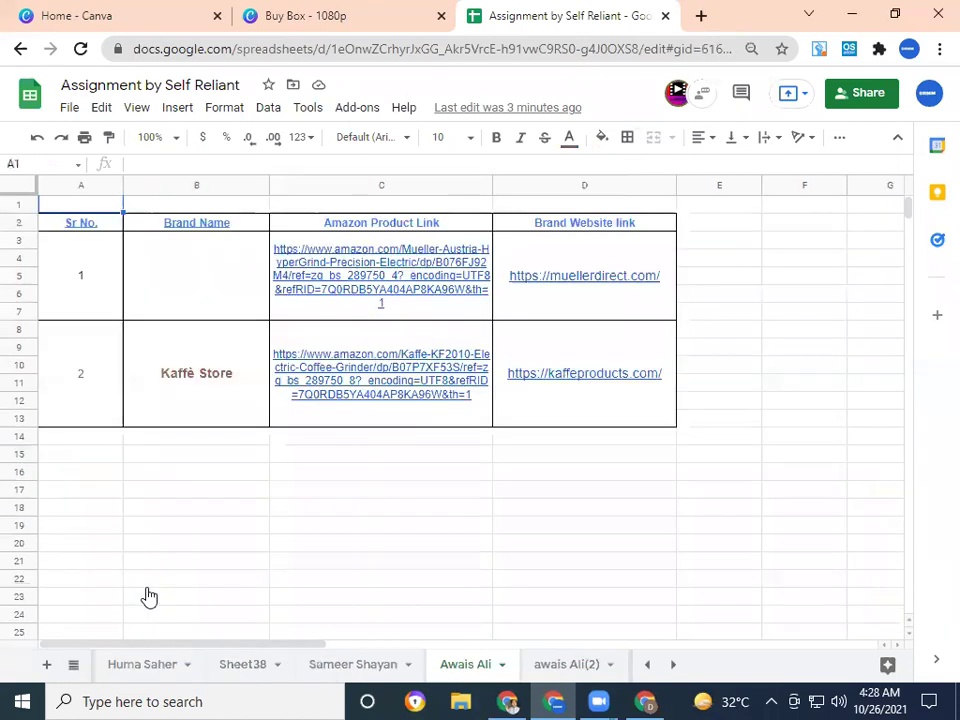
Step: Look over the current trainee's second sheet with the ASIN product list, and open the trainee sheet directly after it
{"action": "left_click", "coordinate": [74, 666]}
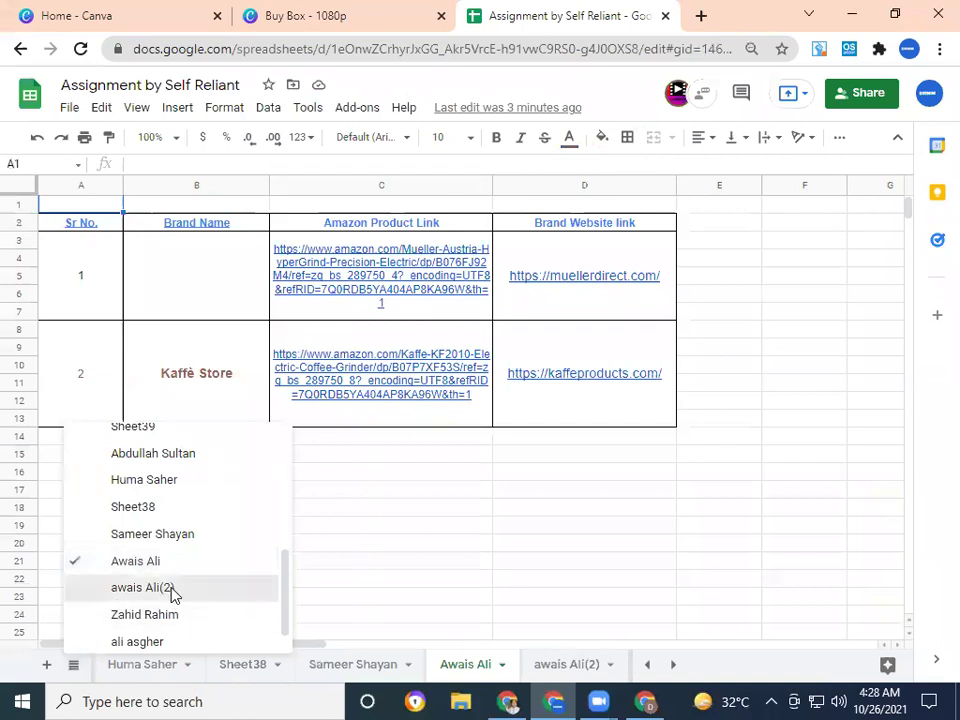
{"action": "left_click", "coordinate": [172, 595]}
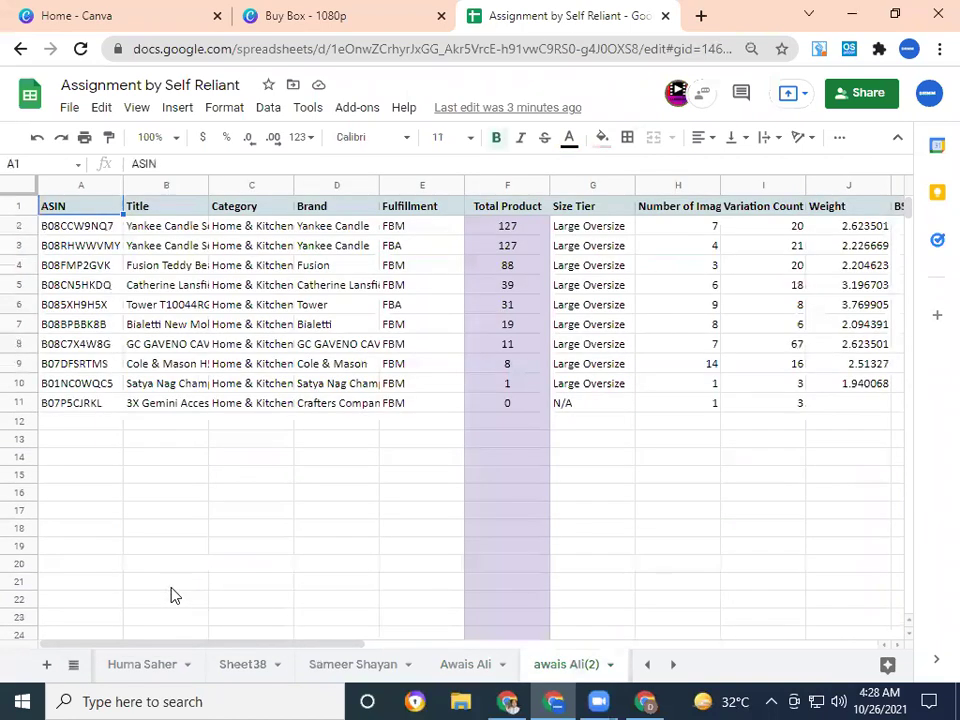
{"action": "left_click", "coordinate": [73, 665]}
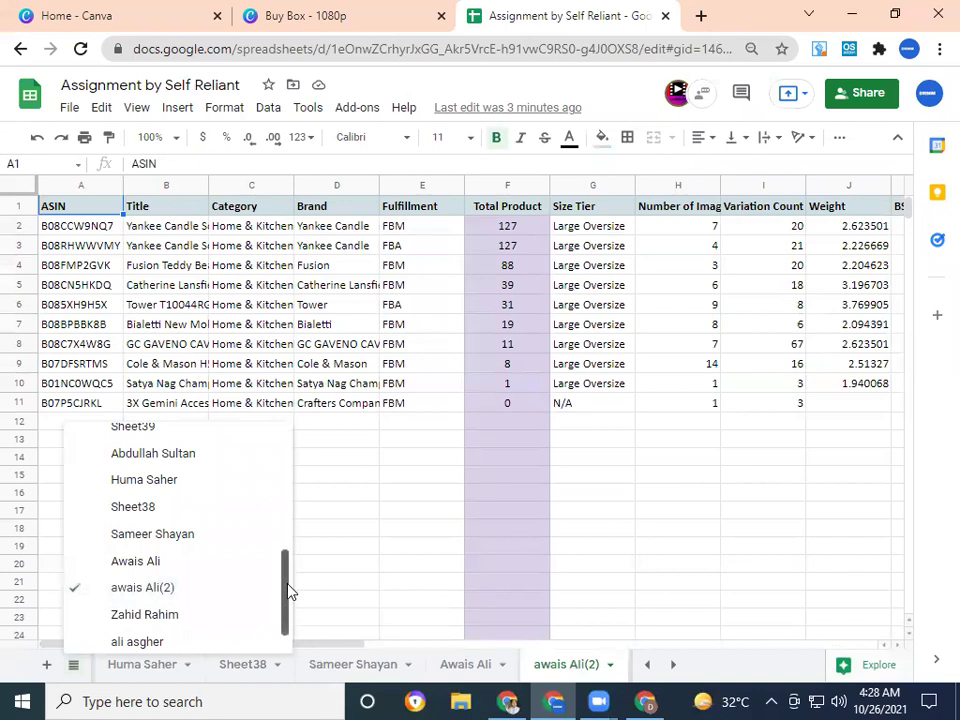
{"action": "left_click_drag", "start_coordinate": [288, 592], "coordinate": [276, 621]}
{"action": "left_click", "coordinate": [166, 588]}
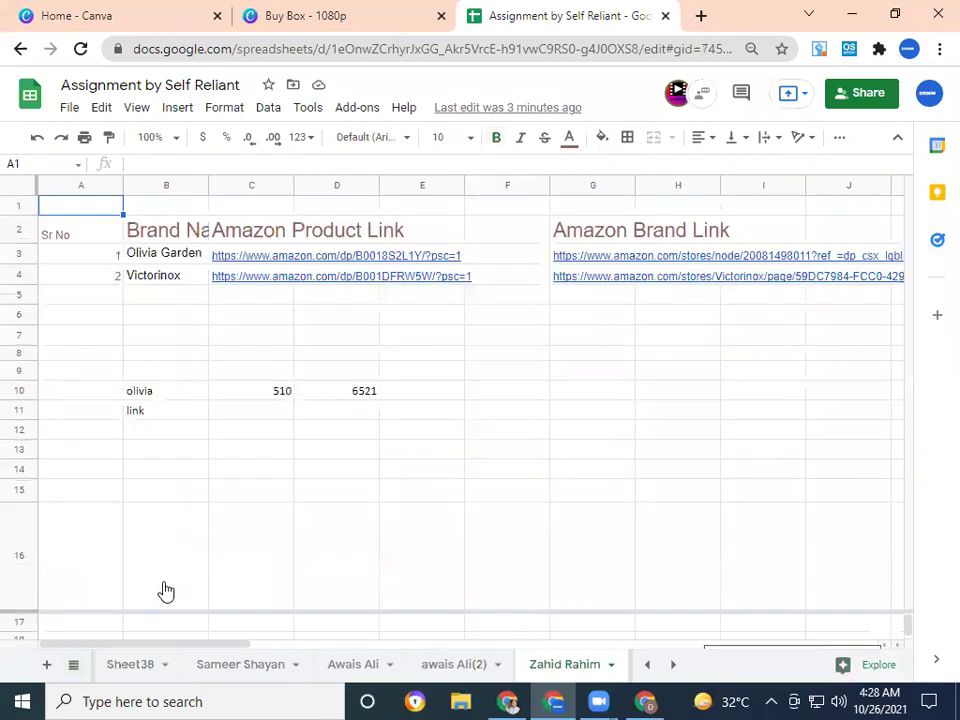
Step: Check the Olivia Garden brand entry and the olivia figures in cells B10 to D10
{"action": "left_click", "coordinate": [163, 257]}
{"action": "left_click", "coordinate": [195, 392]}
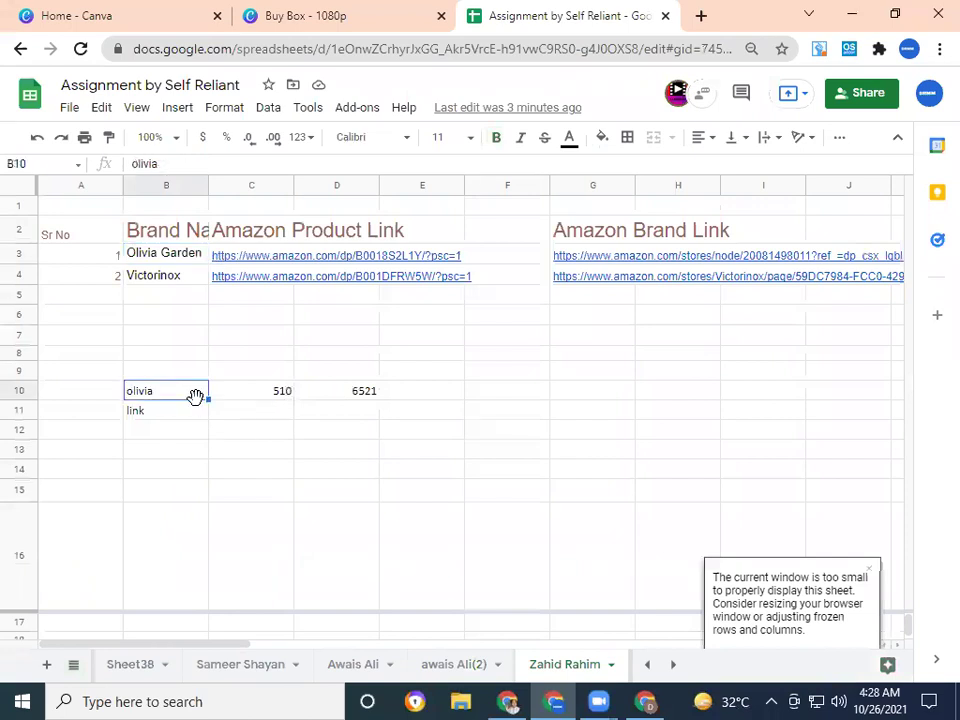
{"action": "left_click", "coordinate": [346, 396]}
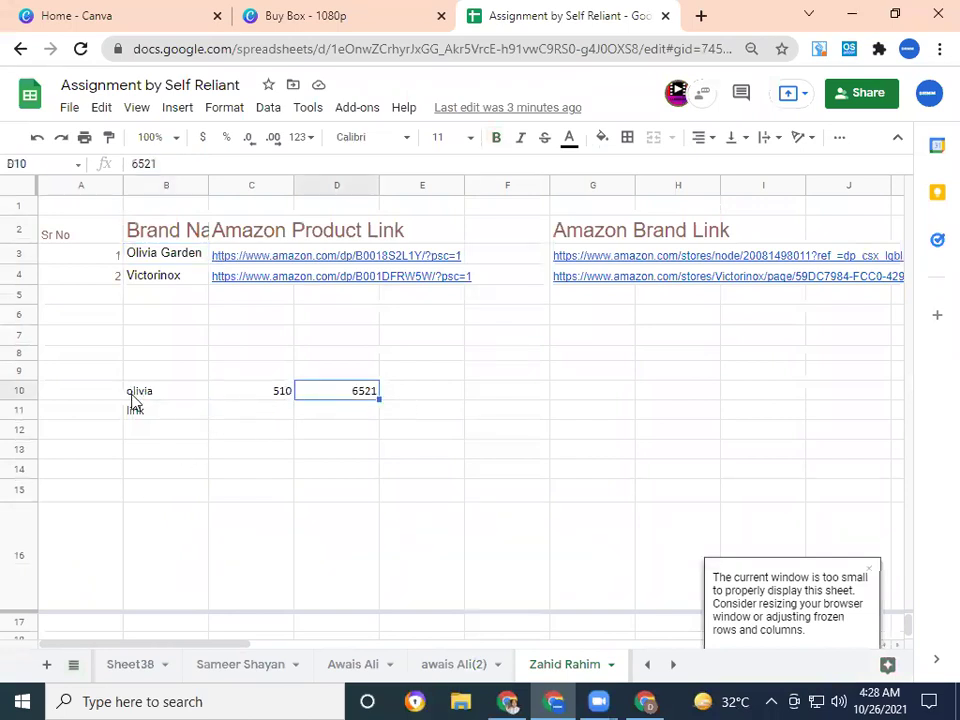
{"action": "left_click", "coordinate": [138, 394]}
{"action": "left_click", "coordinate": [280, 396]}
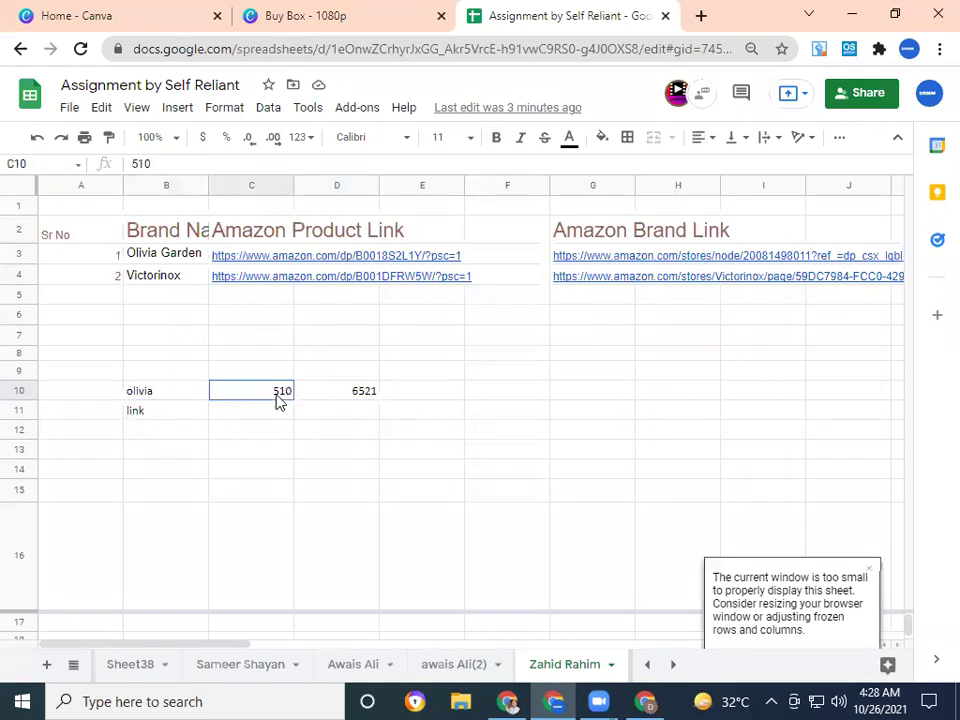
{"action": "left_click", "coordinate": [364, 396]}
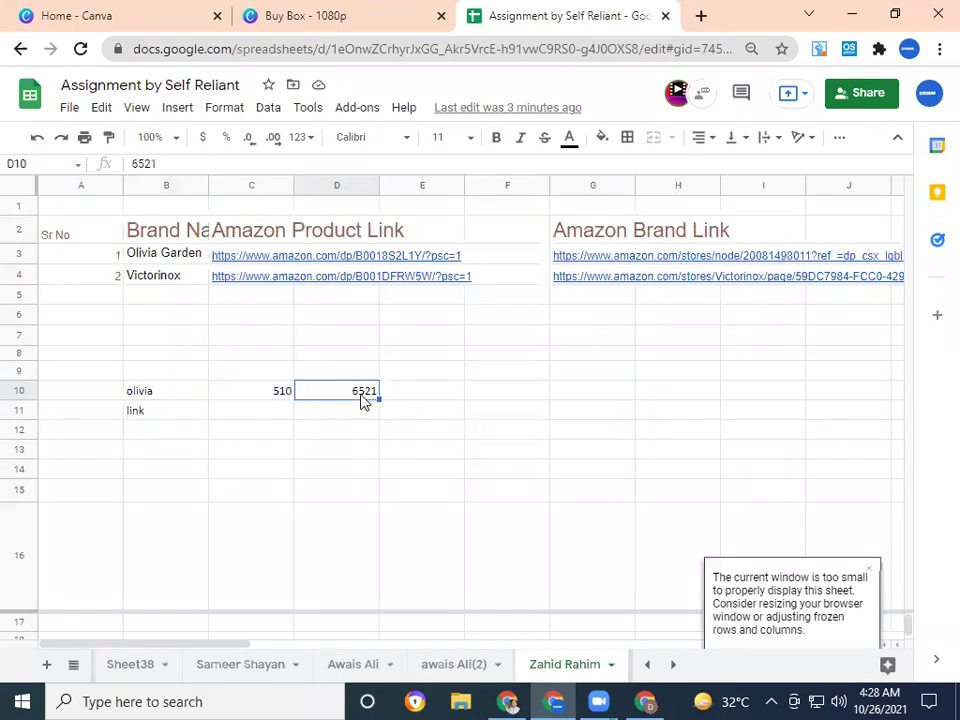
Step: Open the following trainee's sheet and look over the Catsan entry with its contact page screenshot and result notes
{"action": "left_click", "coordinate": [74, 665]}
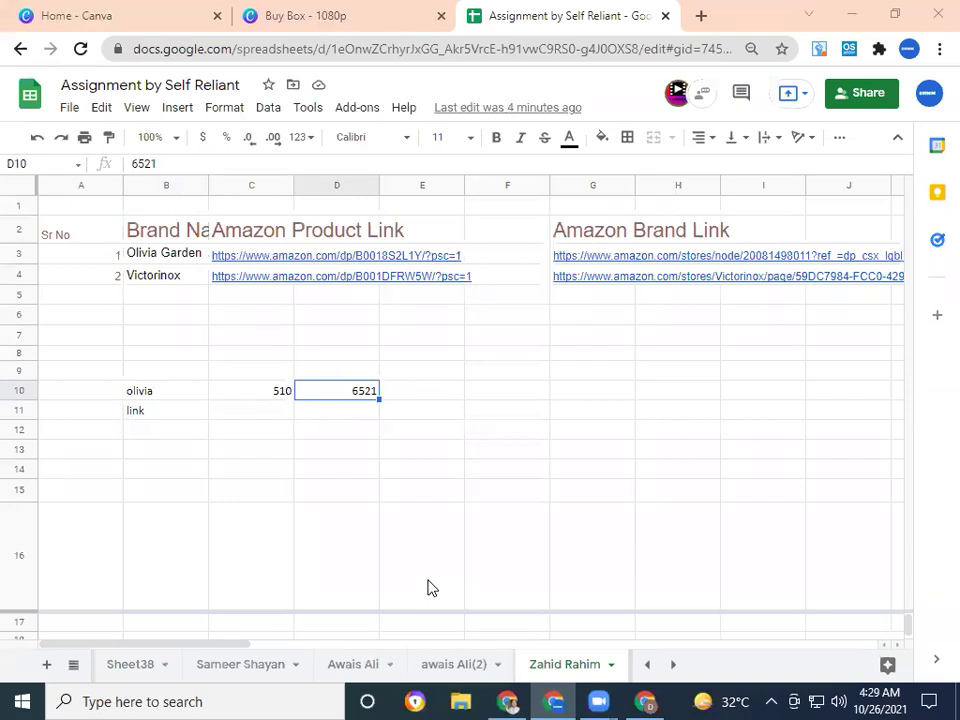
{"action": "left_click", "coordinate": [73, 665]}
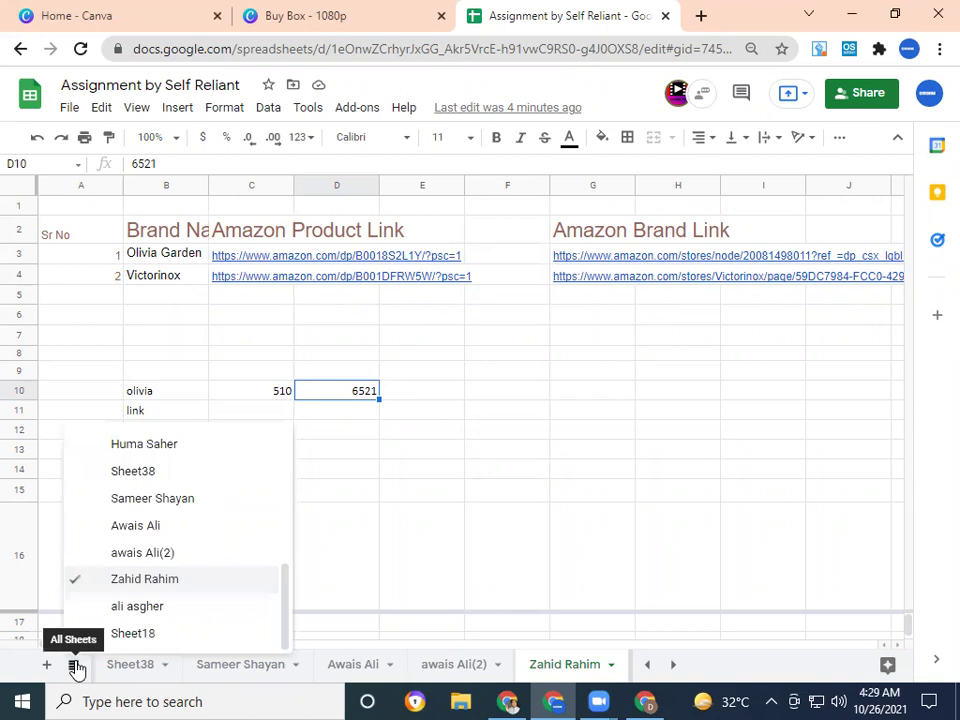
{"action": "left_click", "coordinate": [219, 610]}
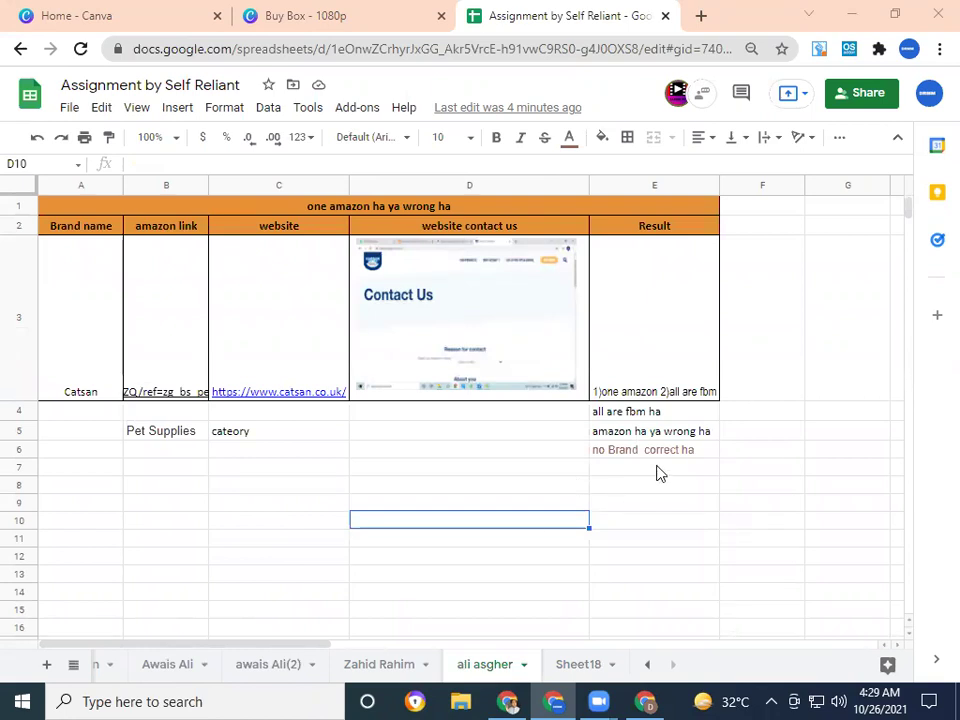
{"action": "left_click", "coordinate": [73, 665]}
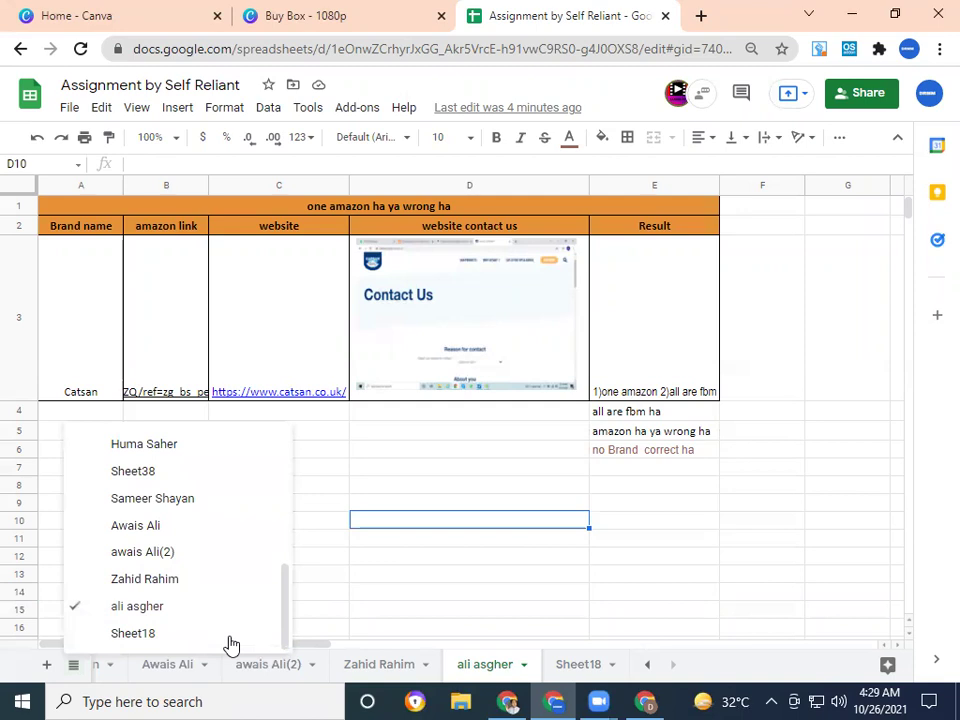
{"action": "key", "text": "Escape"}
{"action": "left_click", "coordinate": [781, 489]}
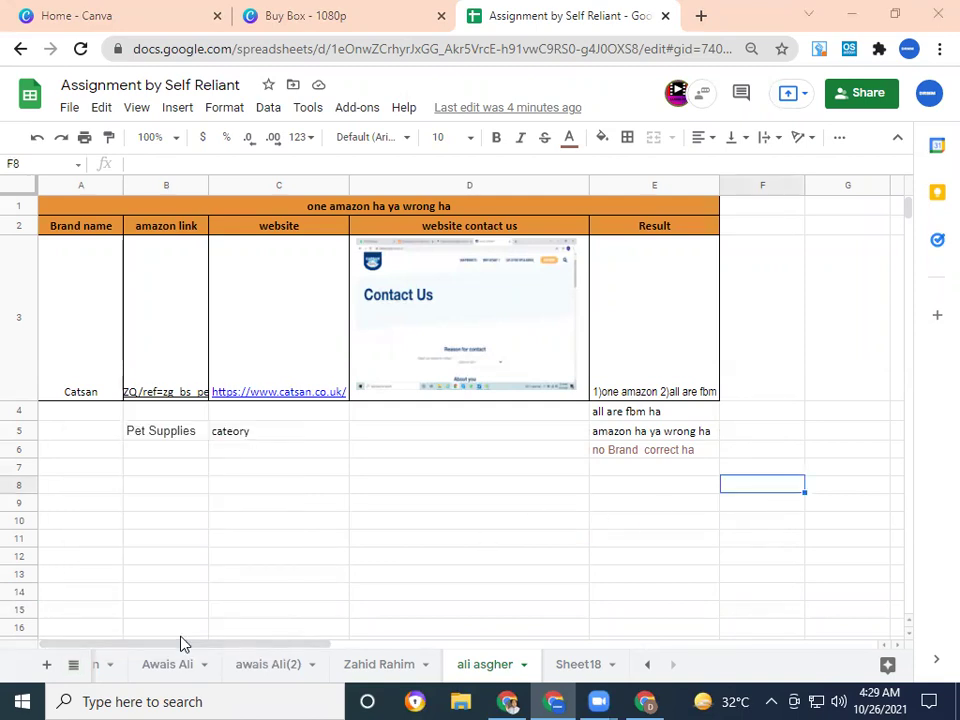
Step: Open Sheet18 and look over its product name, product link and website link columns
{"action": "left_click", "coordinate": [73, 665]}
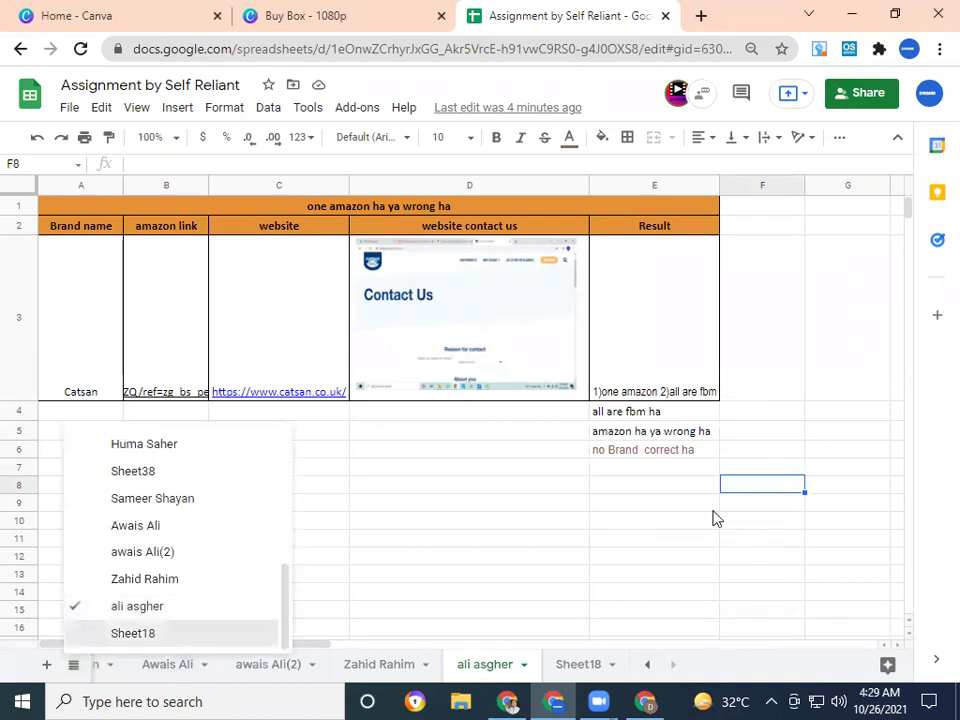
{"action": "key", "text": "Return"}
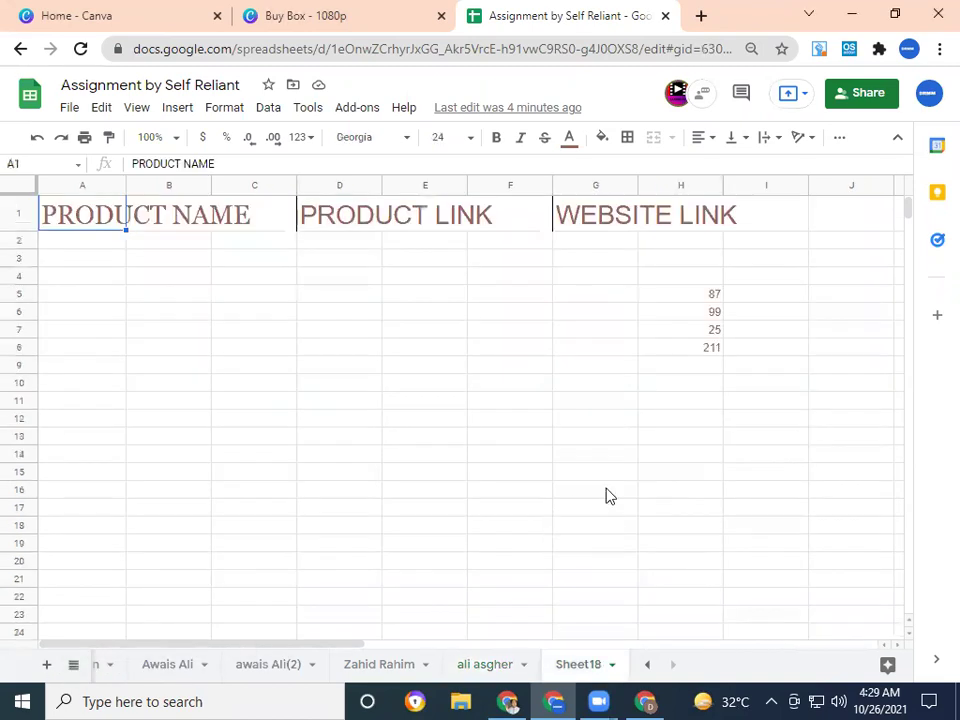
{"action": "left_click", "coordinate": [75, 666]}
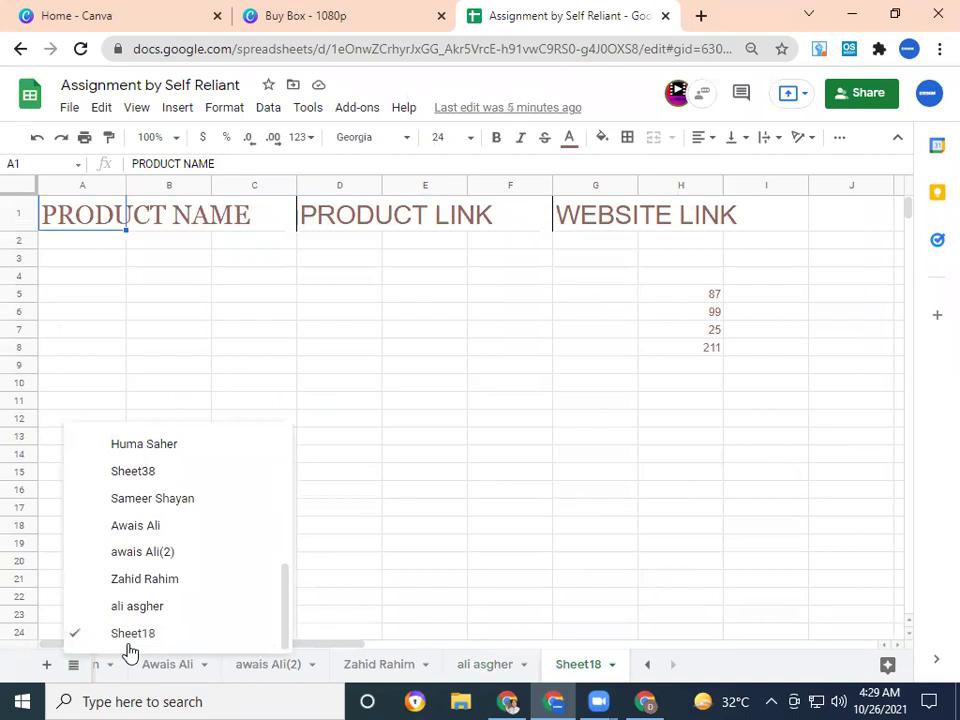
{"action": "left_click", "coordinate": [129, 651]}
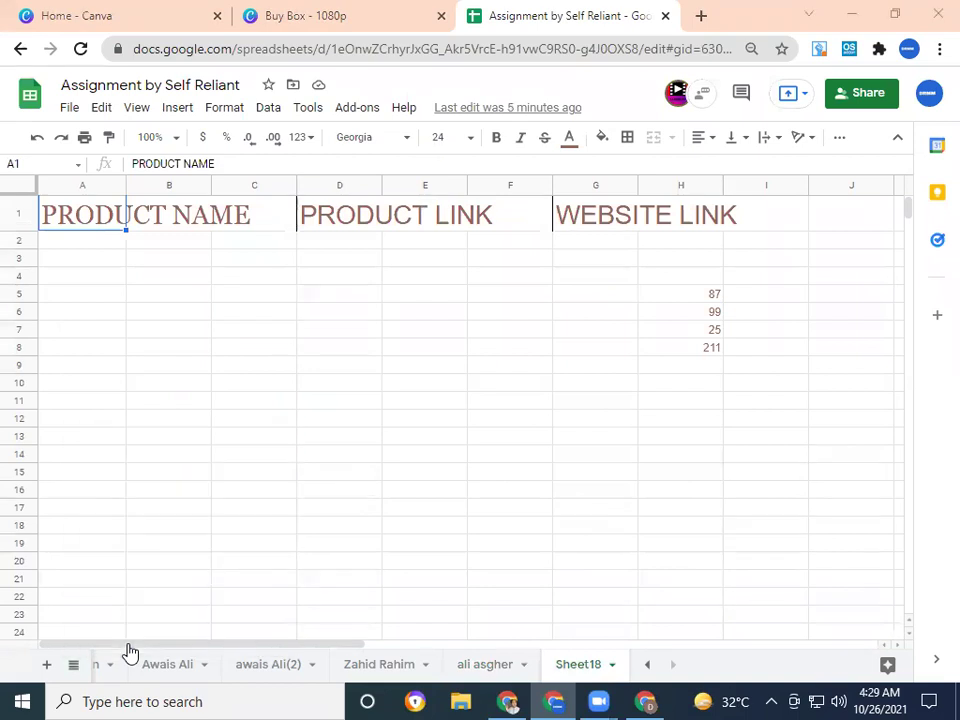